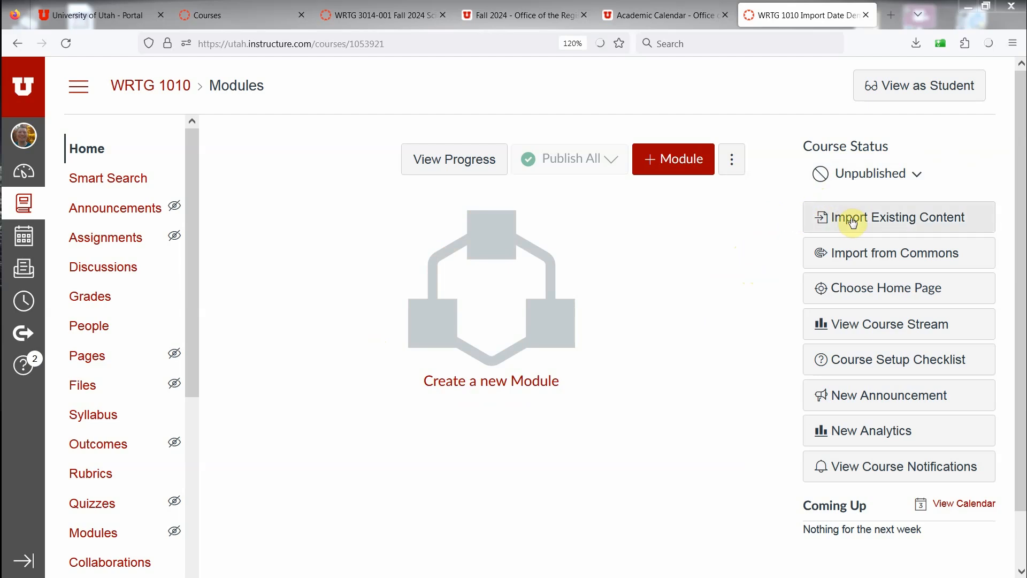
Step: Start importing existing content into the WRTG 1010 course with Copy a Canvas Course as the content type
{"action": "left_click", "coordinate": [918, 228]}
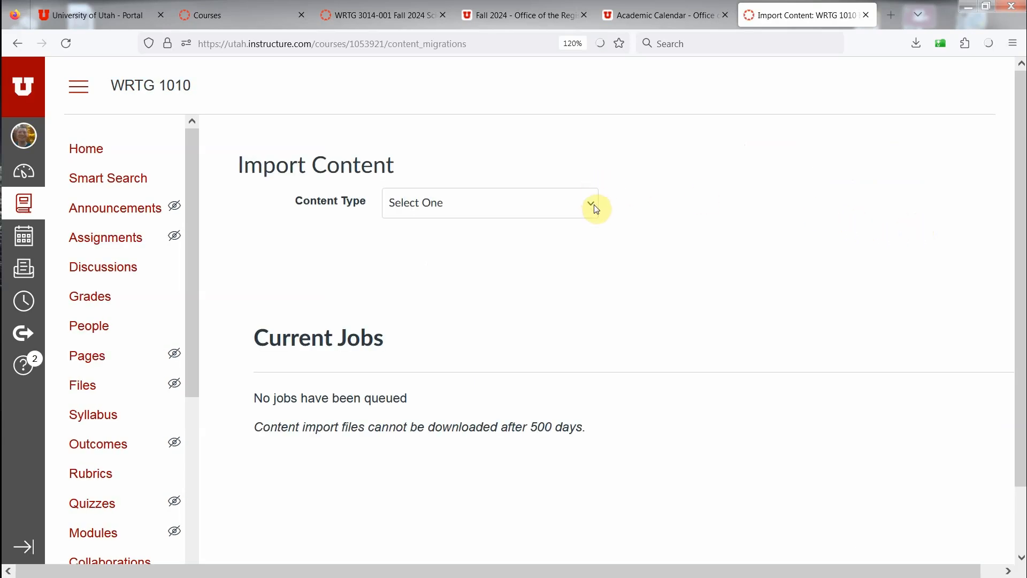
{"action": "left_click", "coordinate": [593, 205]}
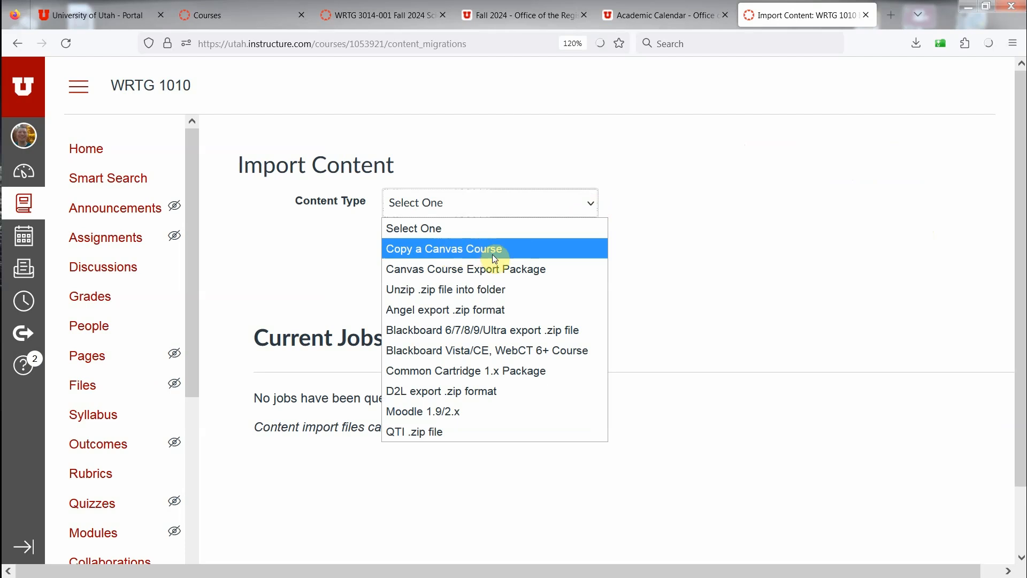
{"action": "left_click", "coordinate": [524, 253]}
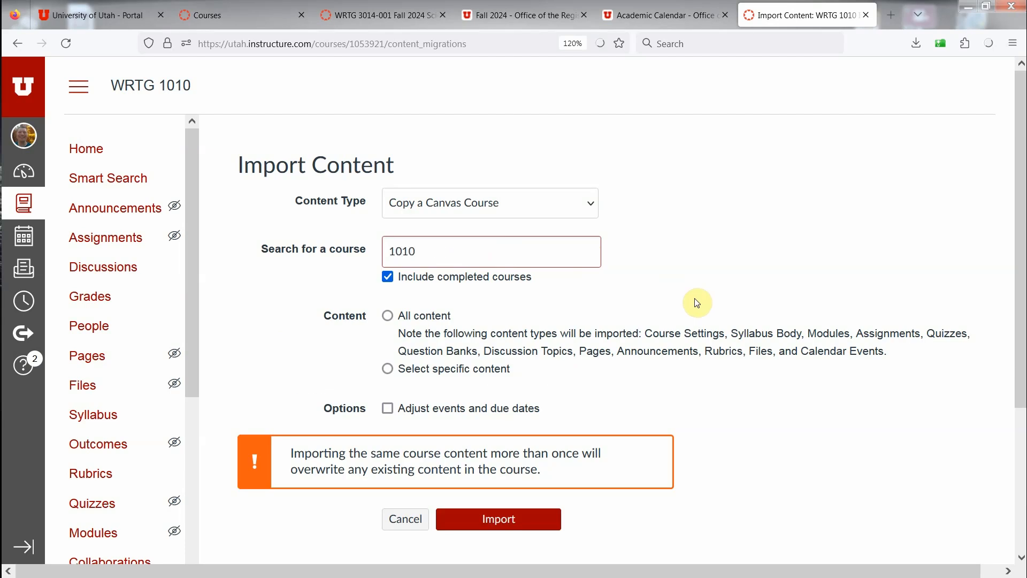
Step: Search the source courses for 032 and select WRTG 1010-032 Fall 2024 Introduction To Writing
{"action": "scroll", "coordinate": [562, 481], "scroll_direction": "down", "scroll_amount": 9}
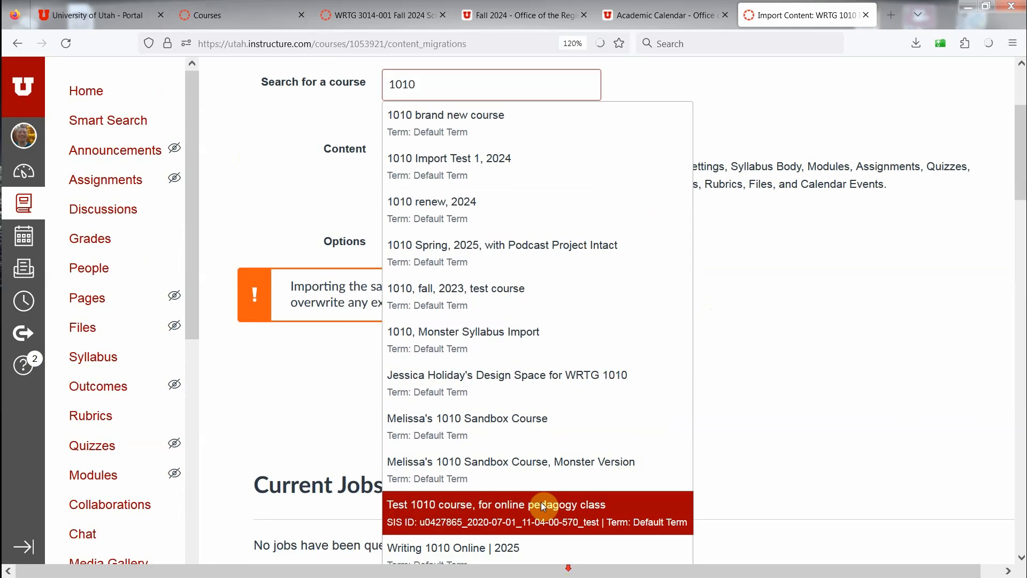
{"action": "scroll", "coordinate": [503, 319], "scroll_direction": "up", "scroll_amount": 9}
{"action": "left_click_drag", "start_coordinate": [468, 255], "coordinate": [364, 256]}
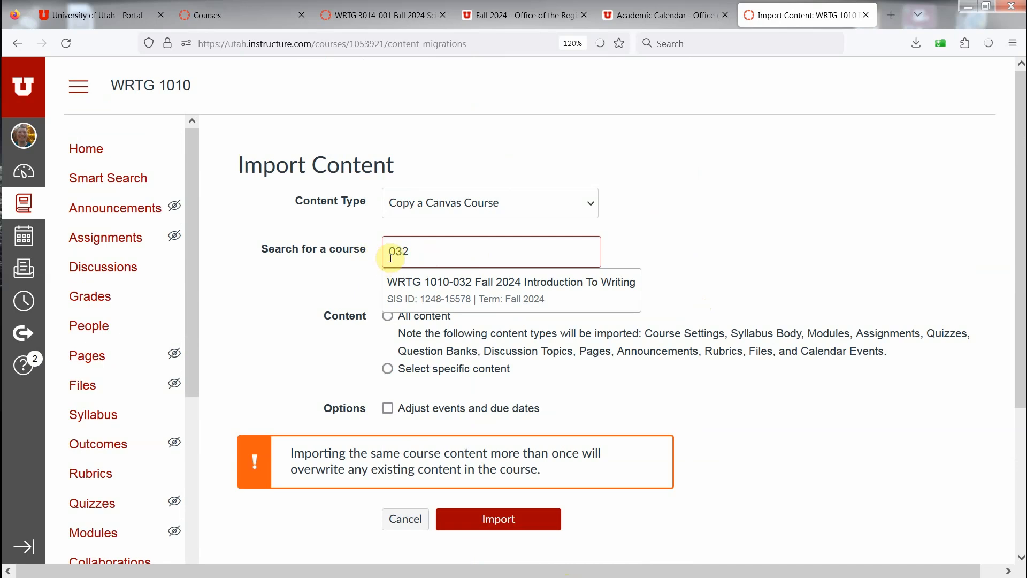
{"action": "left_click", "coordinate": [429, 281]}
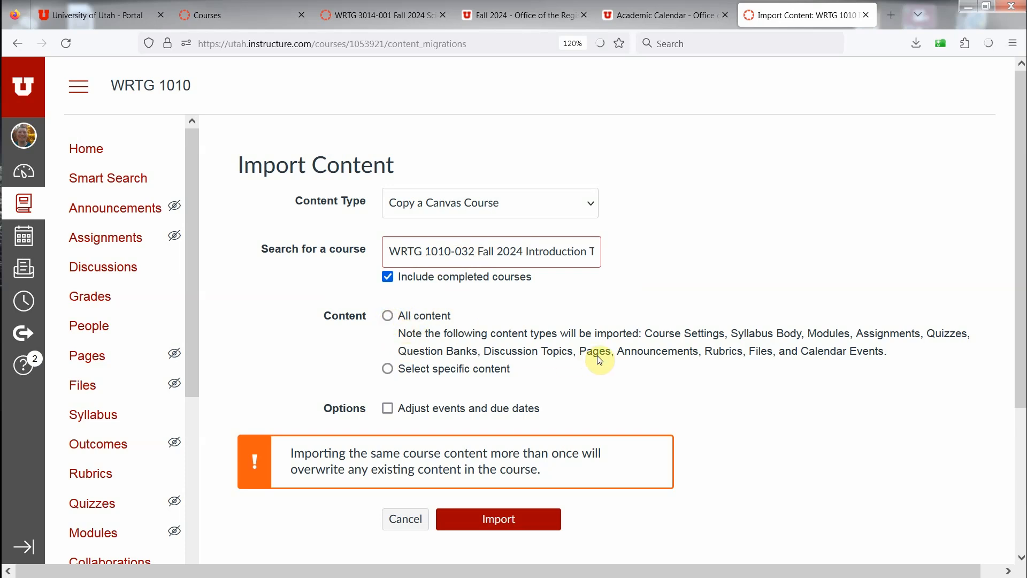
Step: Set the import to select specific content and enable adjusting events and due dates
{"action": "left_click_drag", "start_coordinate": [615, 352], "coordinate": [706, 352]}
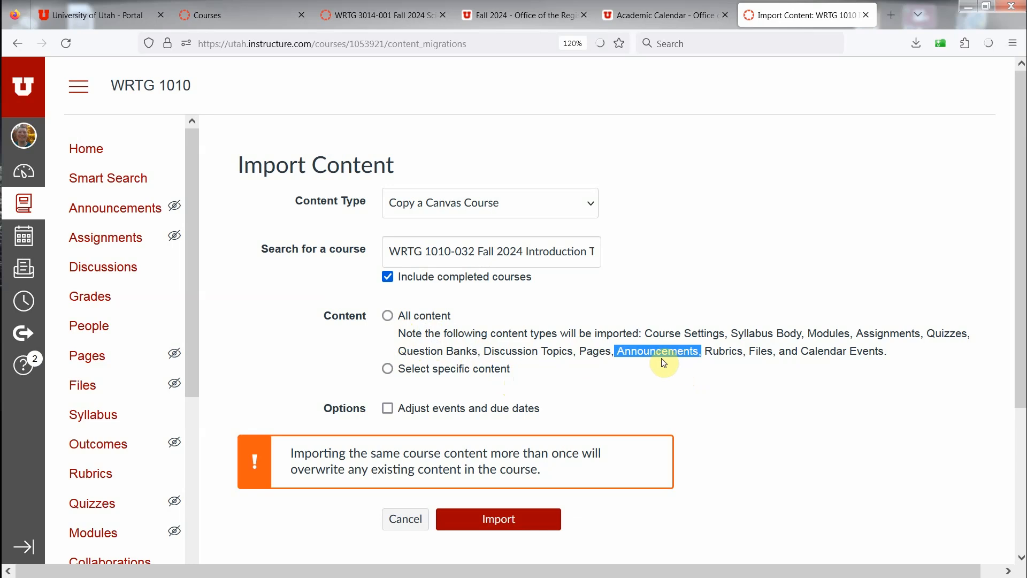
{"action": "left_click", "coordinate": [416, 387]}
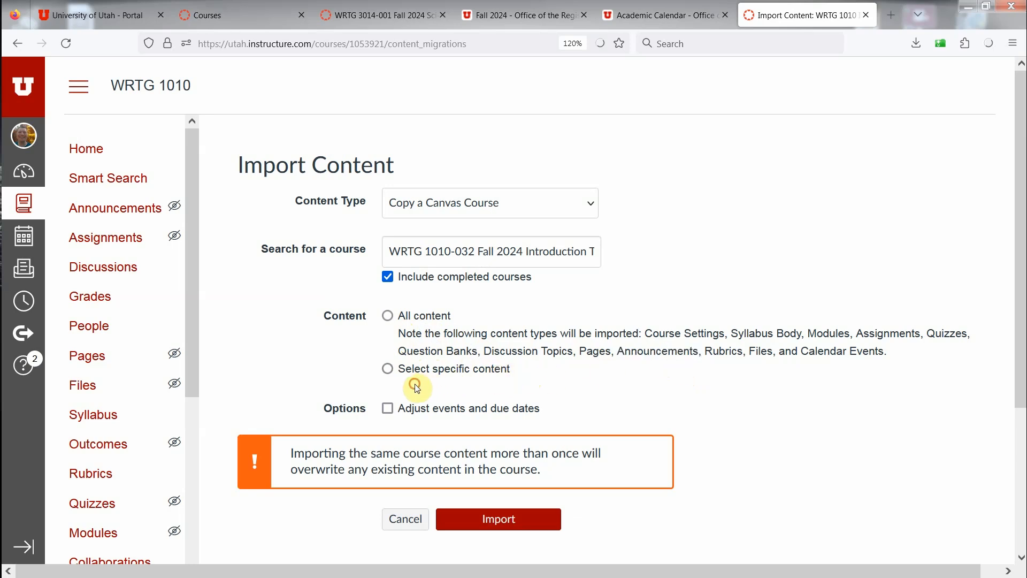
{"action": "left_click", "coordinate": [389, 373]}
{"action": "left_click", "coordinate": [388, 410]}
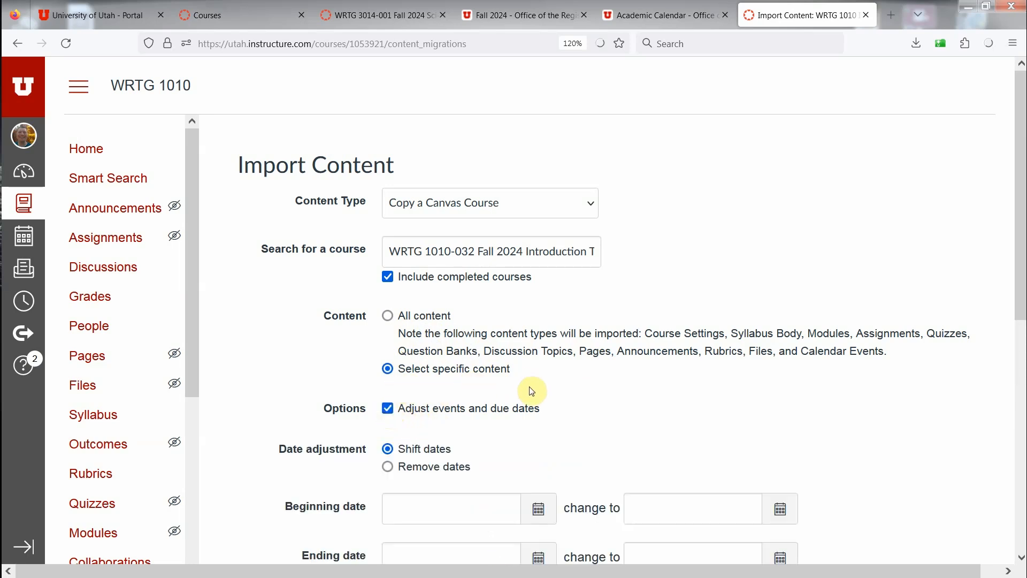
Step: Consult the semester-length class dates on the registrar's Fall 2024 calendar and set the original beginning date to Aug 19, 2024
{"action": "scroll", "coordinate": [568, 393], "scroll_direction": "down", "scroll_amount": 5}
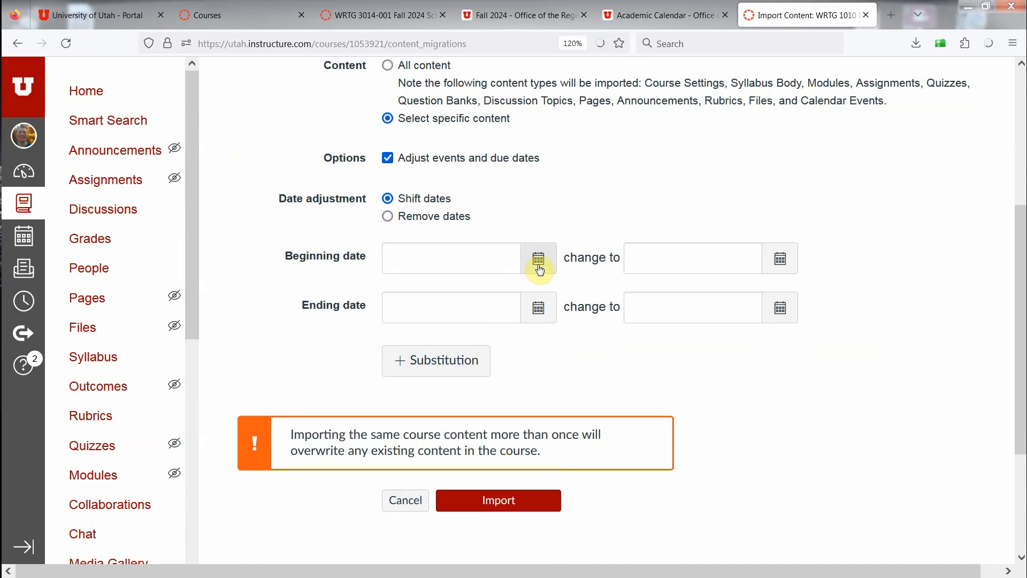
{"action": "left_click", "coordinate": [536, 12]}
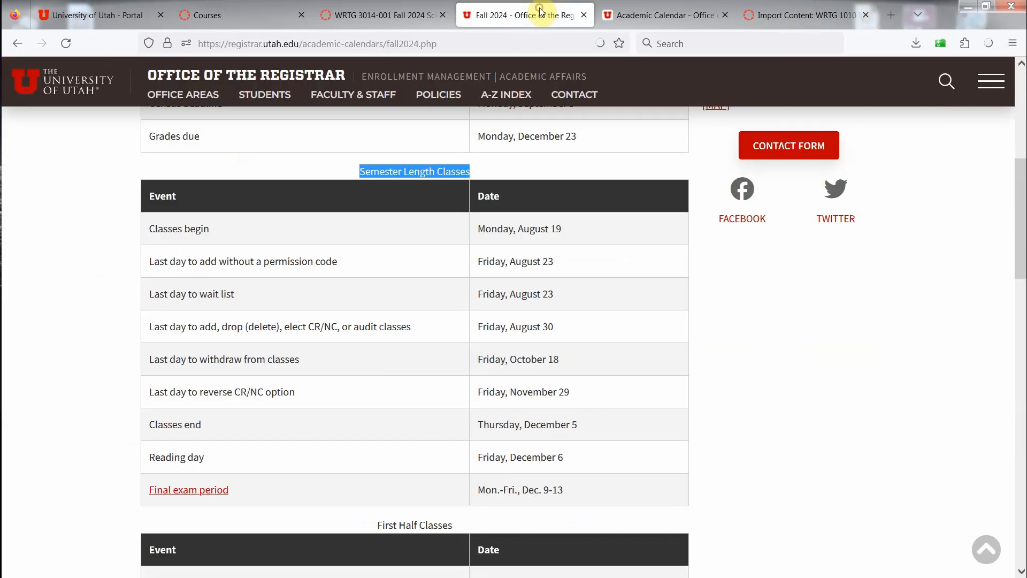
{"action": "scroll", "coordinate": [482, 246], "scroll_direction": "up", "scroll_amount": 7}
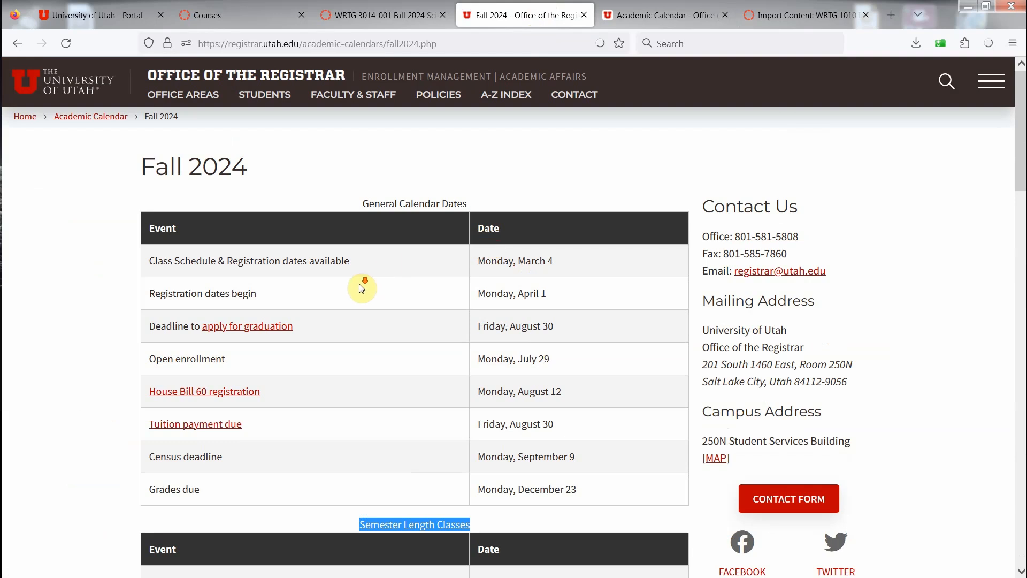
{"action": "scroll", "coordinate": [359, 283], "scroll_direction": "down", "scroll_amount": 5}
{"action": "scroll", "coordinate": [356, 281], "scroll_direction": "down", "scroll_amount": 2}
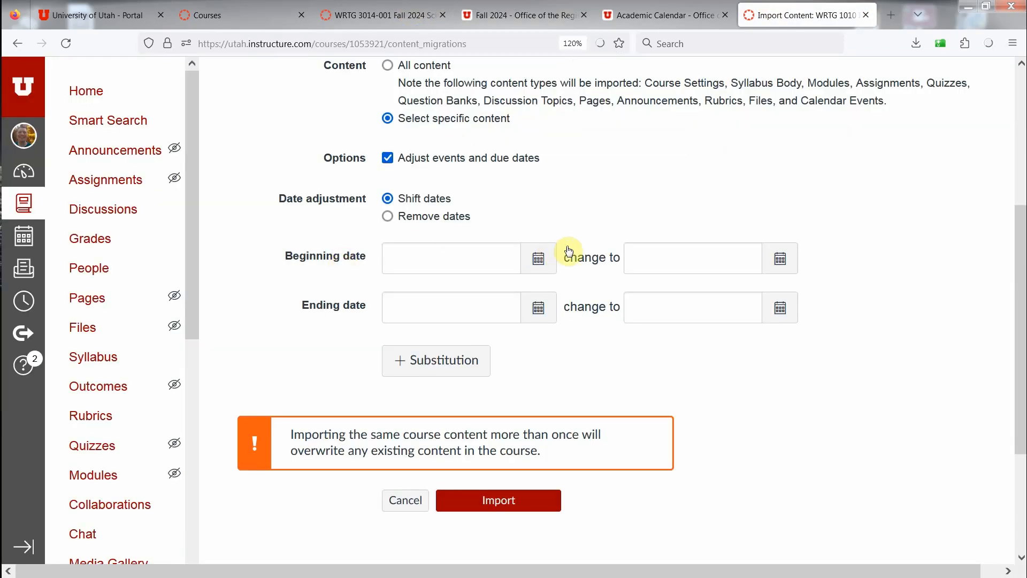
{"action": "left_click", "coordinate": [533, 259]}
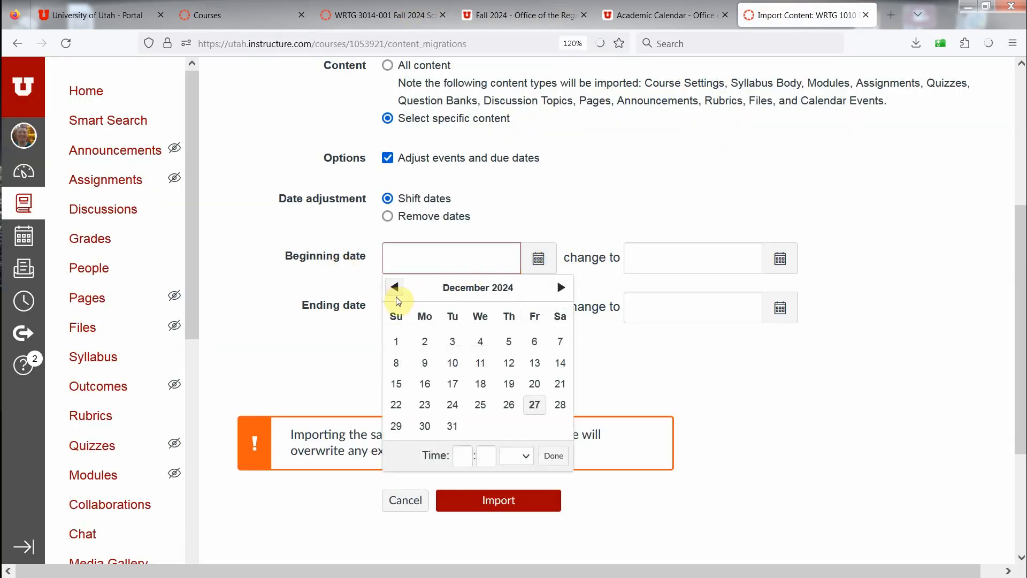
{"action": "left_click", "coordinate": [395, 288]}
{"action": "left_click", "coordinate": [395, 288]}
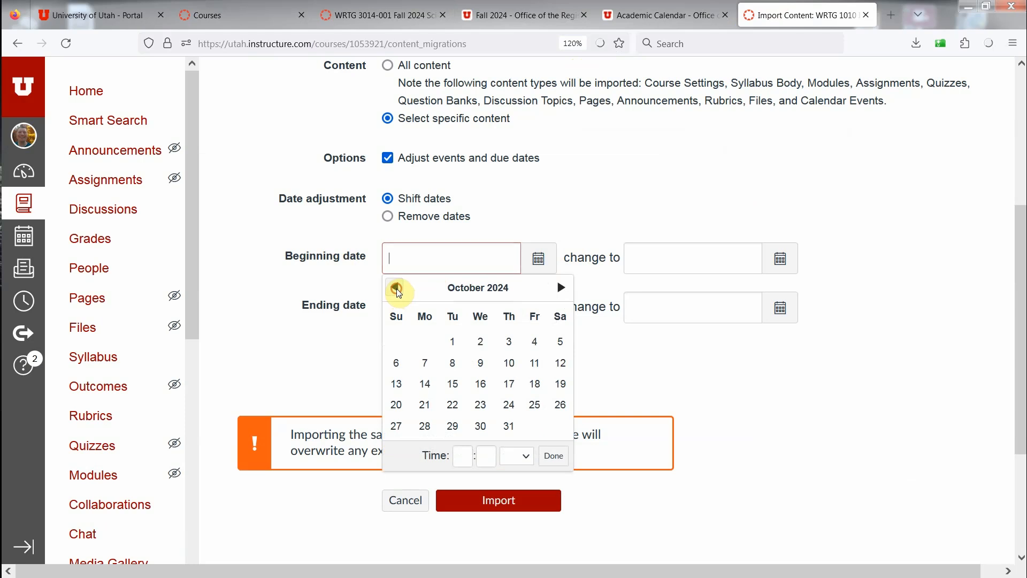
{"action": "left_click", "coordinate": [396, 288]}
{"action": "left_click", "coordinate": [396, 288]}
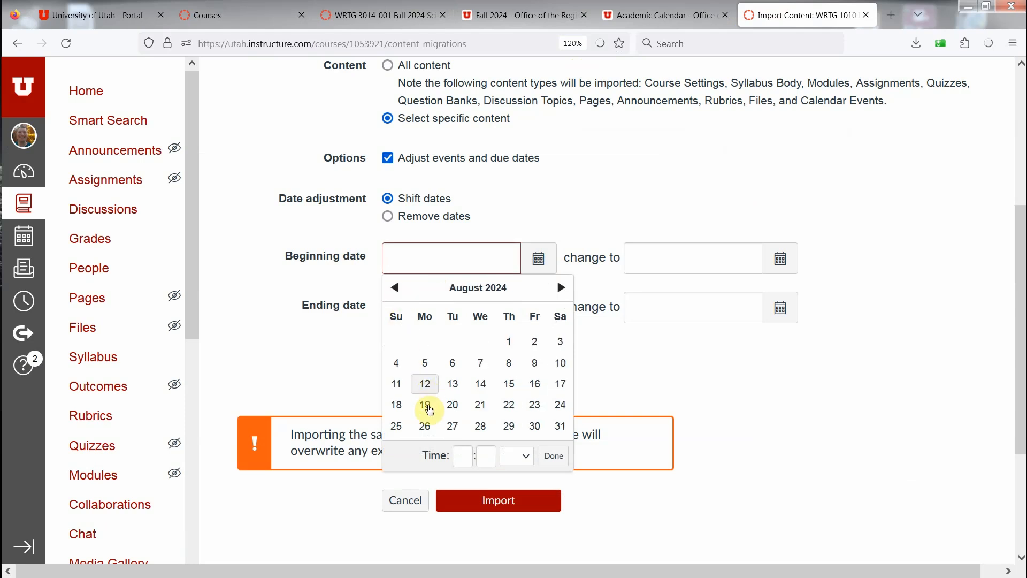
{"action": "left_click", "coordinate": [425, 405]}
Step: Set the new beginning date for the shifted course dates to Jan 6, 2025
{"action": "left_click", "coordinate": [780, 258]}
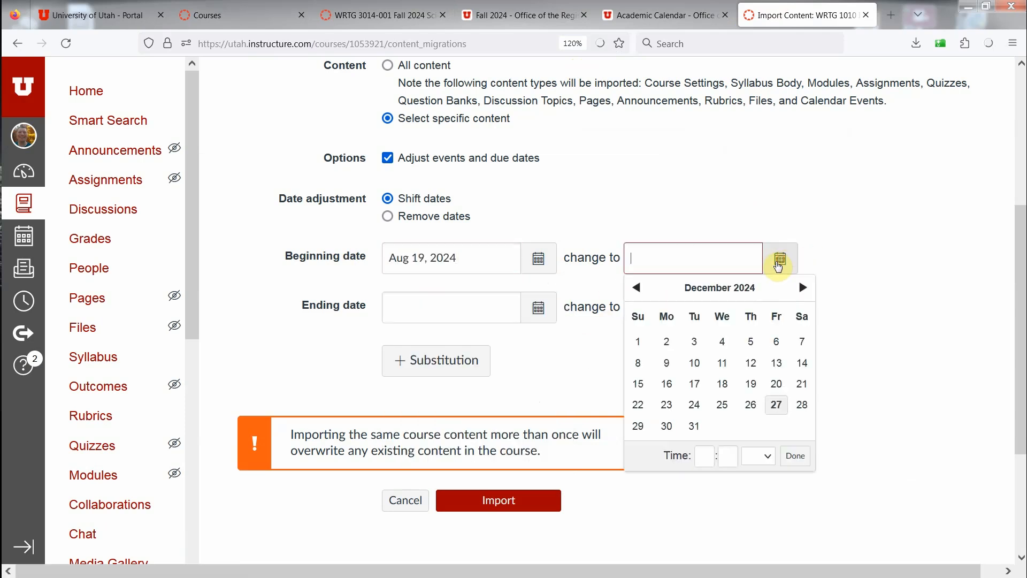
{"action": "left_click", "coordinate": [806, 289]}
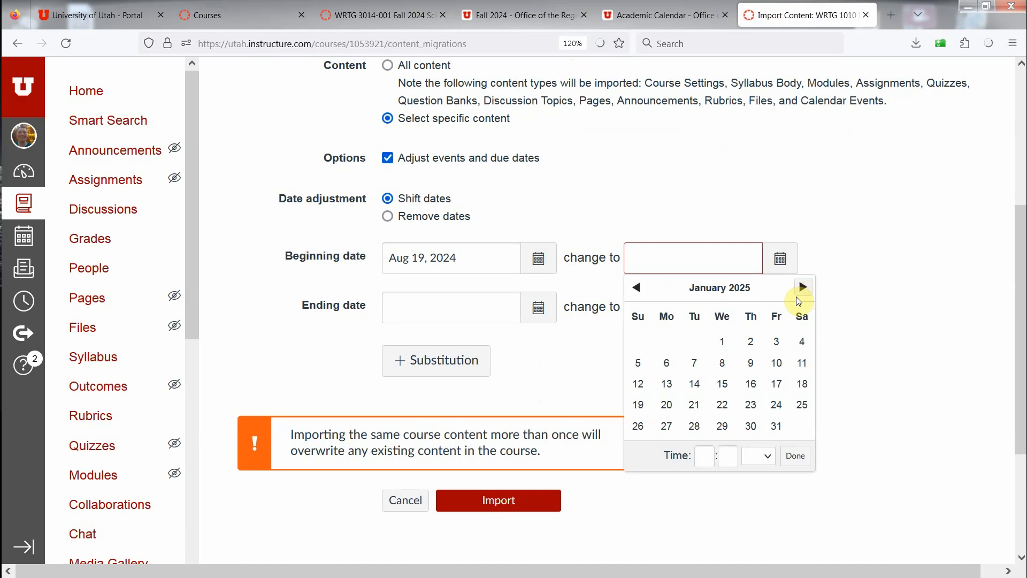
{"action": "left_click", "coordinate": [665, 364]}
{"action": "left_click", "coordinate": [955, 300]}
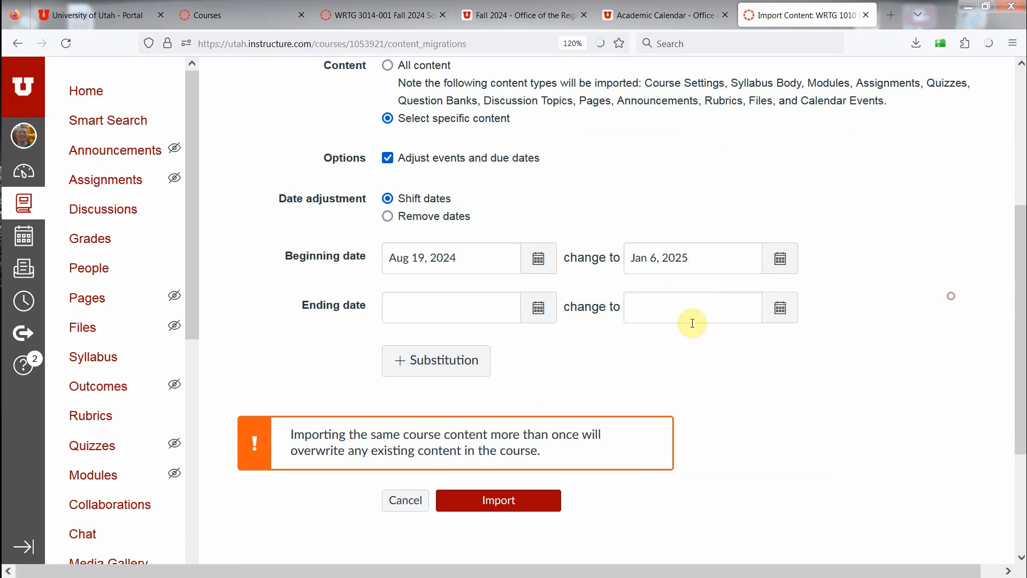
Step: Set the original ending date of the course to Dec 13, 2024
{"action": "left_click", "coordinate": [539, 309]}
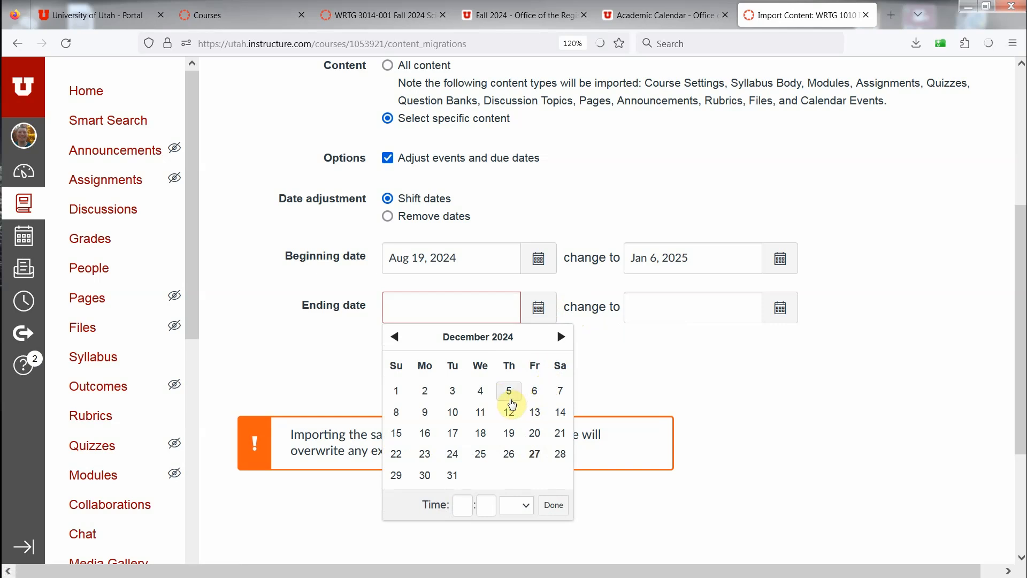
{"action": "left_click", "coordinate": [534, 412]}
{"action": "left_click", "coordinate": [678, 378]}
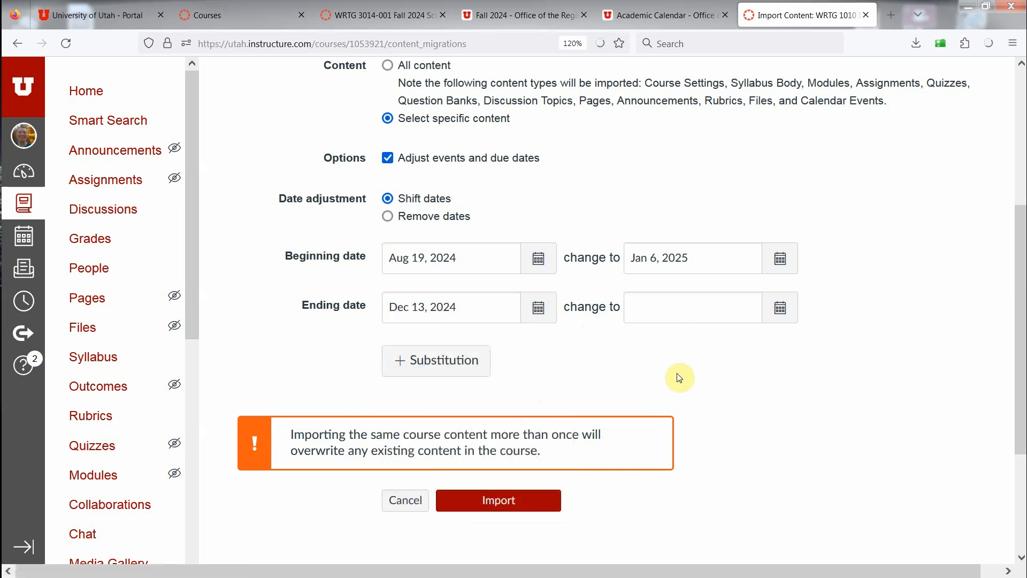
Step: Consult the semester-length class dates on the registrar's Spring 2025 calendar and set the new ending date to Apr 30, 2025
{"action": "left_click", "coordinate": [713, 5]}
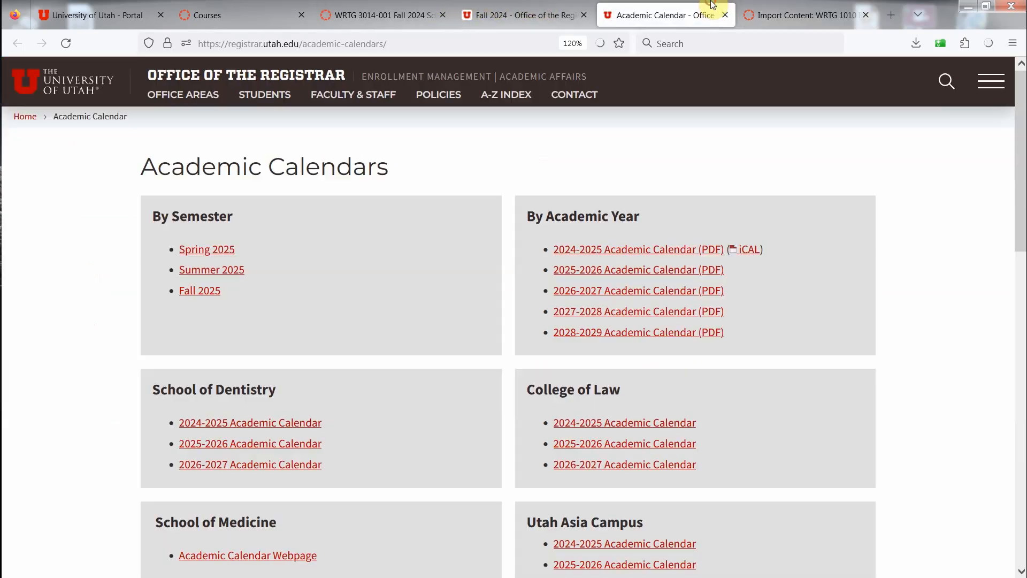
{"action": "left_click", "coordinate": [206, 251]}
{"action": "scroll", "coordinate": [534, 269], "scroll_direction": "down", "scroll_amount": 10}
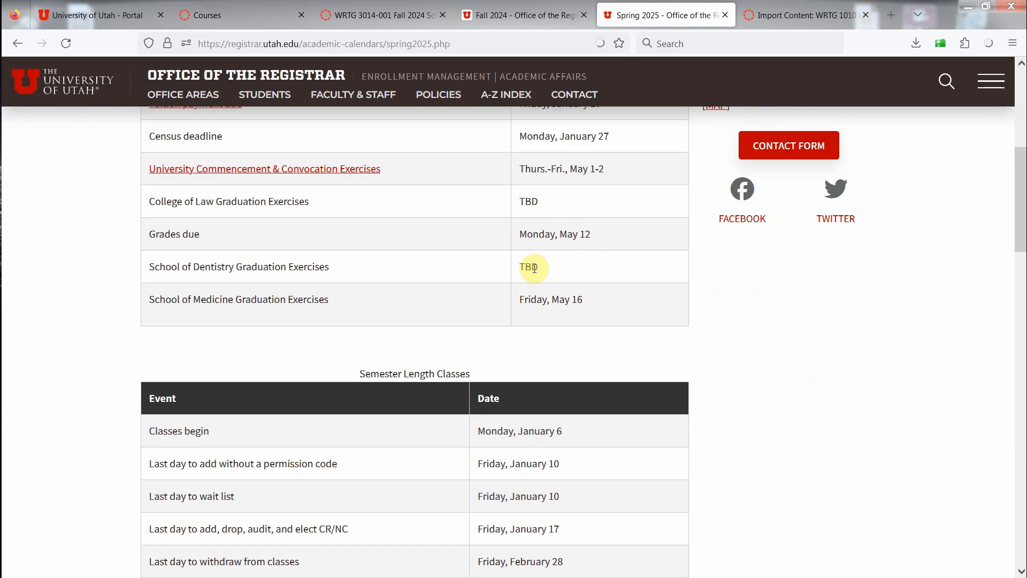
{"action": "scroll", "coordinate": [533, 272], "scroll_direction": "down", "scroll_amount": 5}
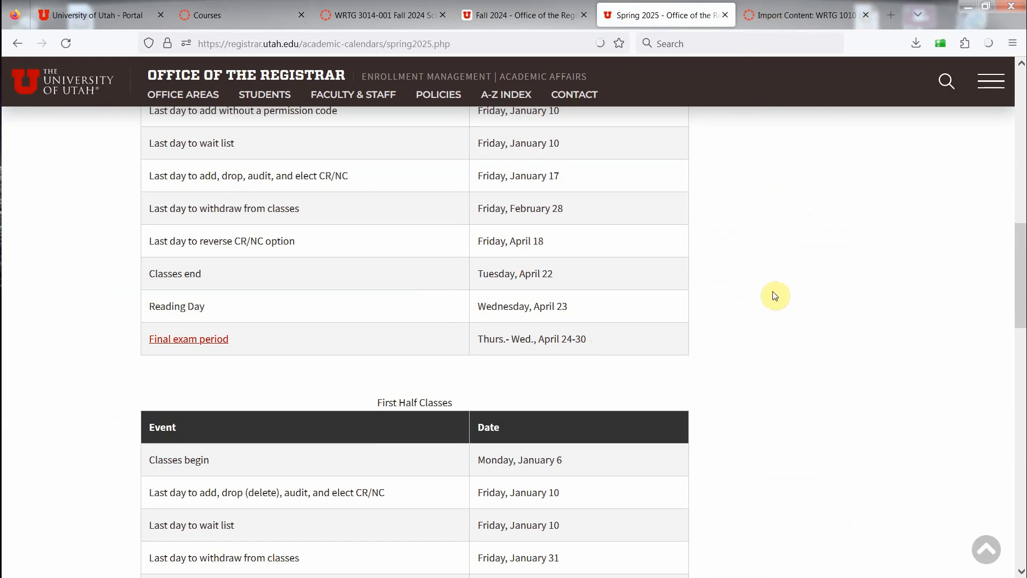
{"action": "scroll", "coordinate": [800, 347], "scroll_direction": "up", "scroll_amount": 2}
{"action": "scroll", "coordinate": [792, 344], "scroll_direction": "up", "scroll_amount": 2}
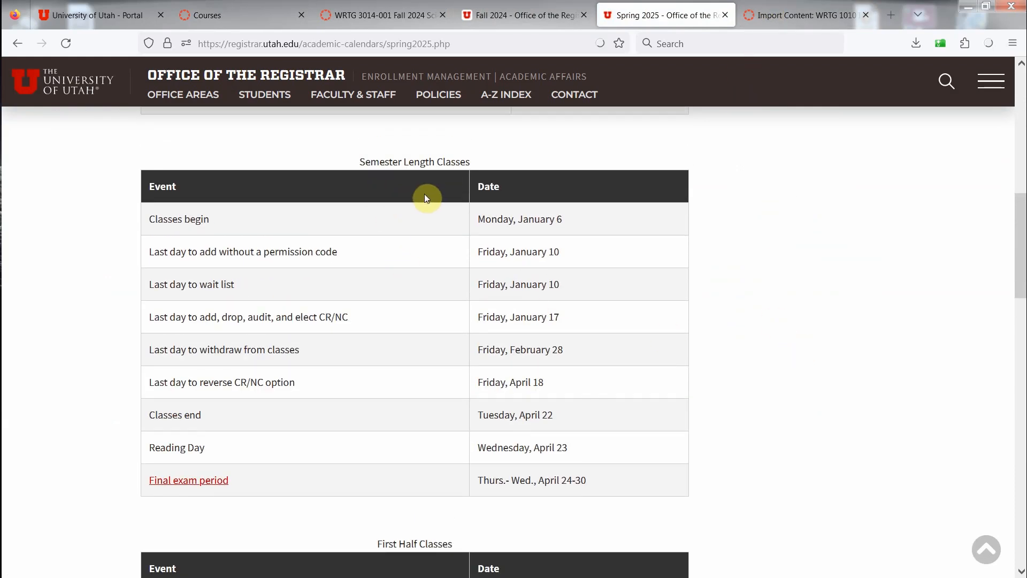
{"action": "left_click", "coordinate": [775, 7]}
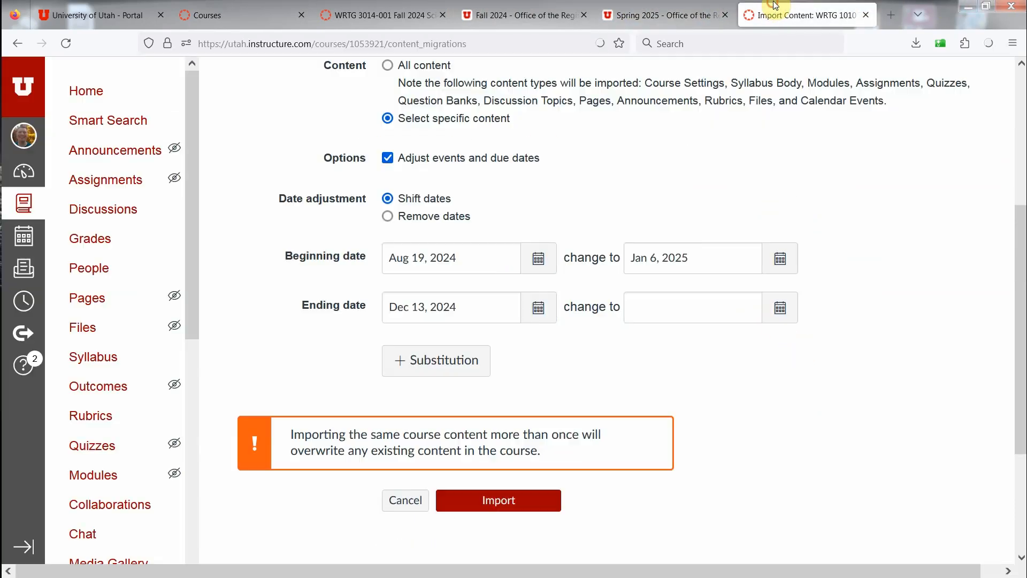
{"action": "left_click", "coordinate": [780, 308]}
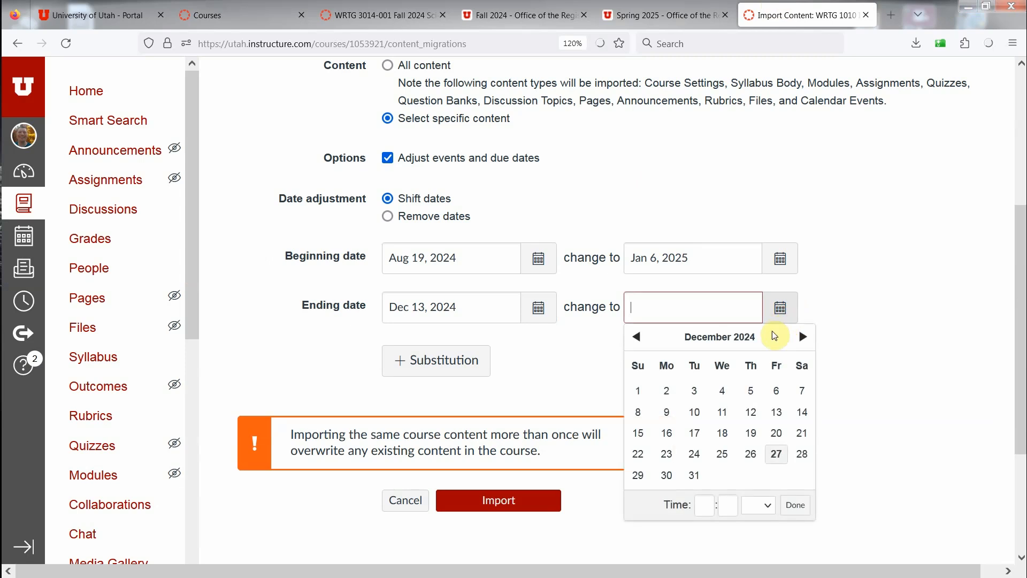
{"action": "left_click", "coordinate": [810, 335]}
{"action": "left_click", "coordinate": [808, 336]}
{"action": "left_click", "coordinate": [808, 336]}
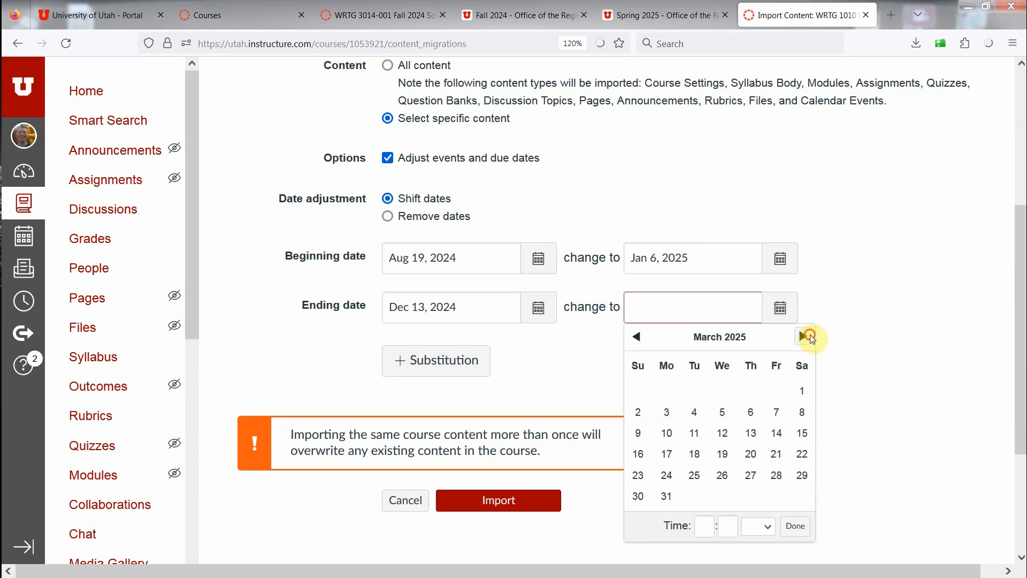
{"action": "left_click", "coordinate": [808, 336]}
{"action": "left_click", "coordinate": [721, 474]}
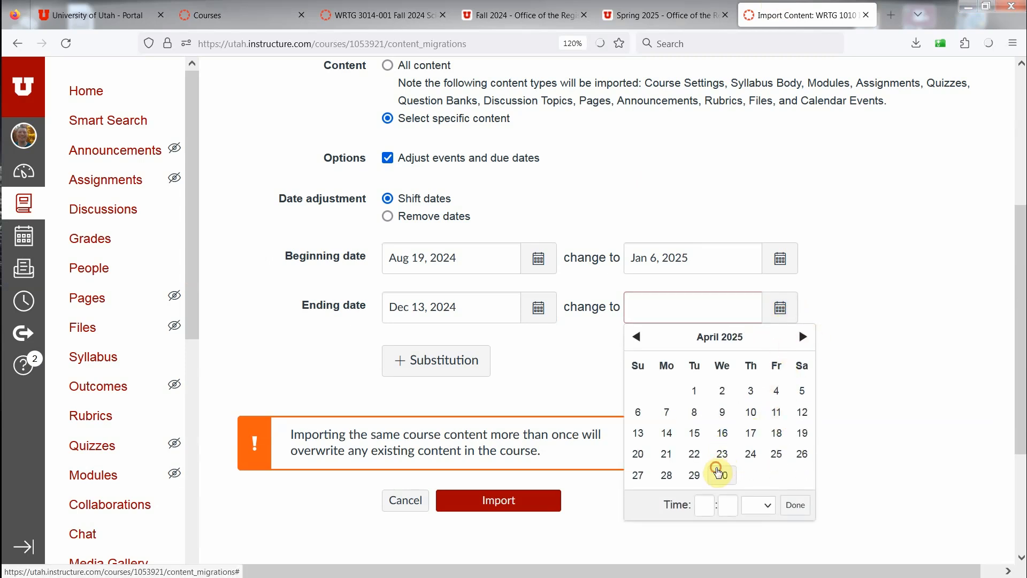
{"action": "left_click", "coordinate": [857, 291]}
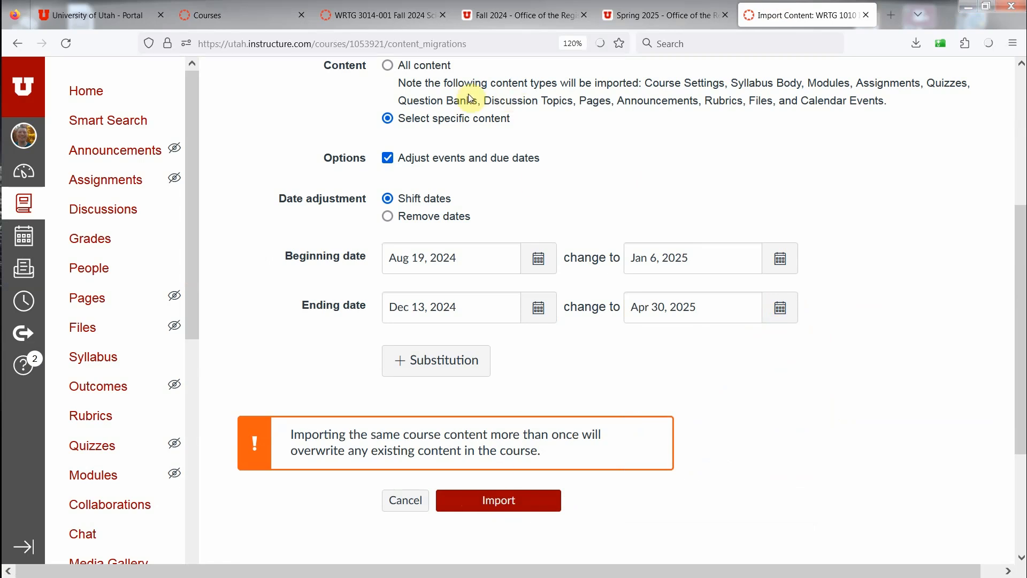
Step: Submit the course import and include Course Settings, Syllabus Body, Modules, Assignments, Discussion Topics, Pages and External Tools in its content selection
{"action": "left_click", "coordinate": [510, 501]}
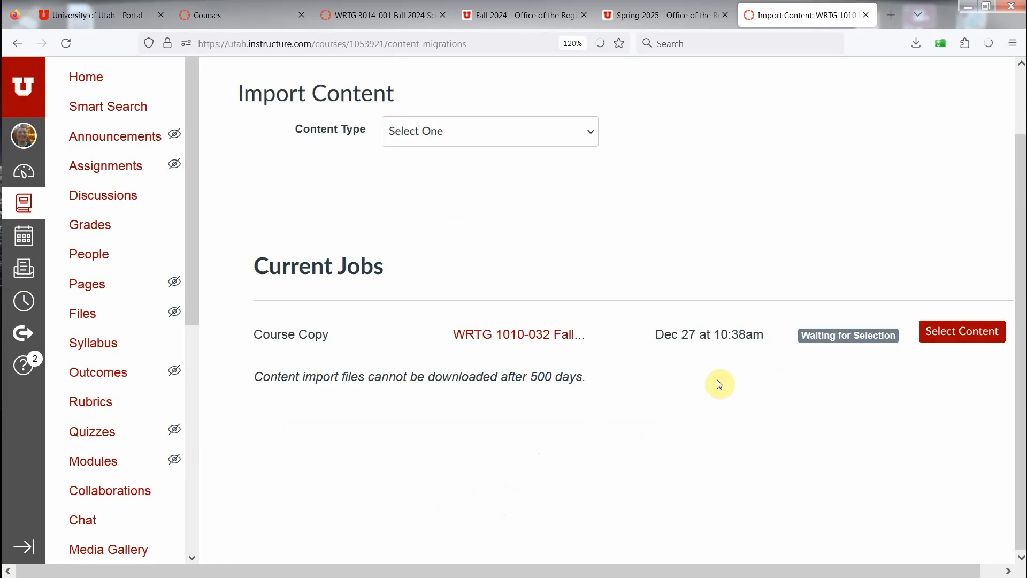
{"action": "left_click", "coordinate": [961, 334]}
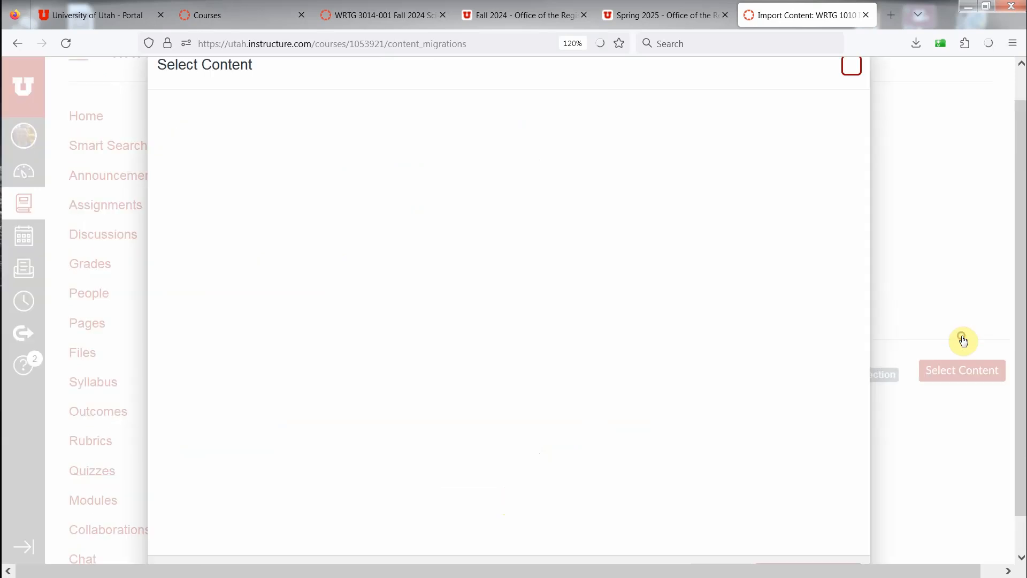
{"action": "left_click", "coordinate": [190, 127]}
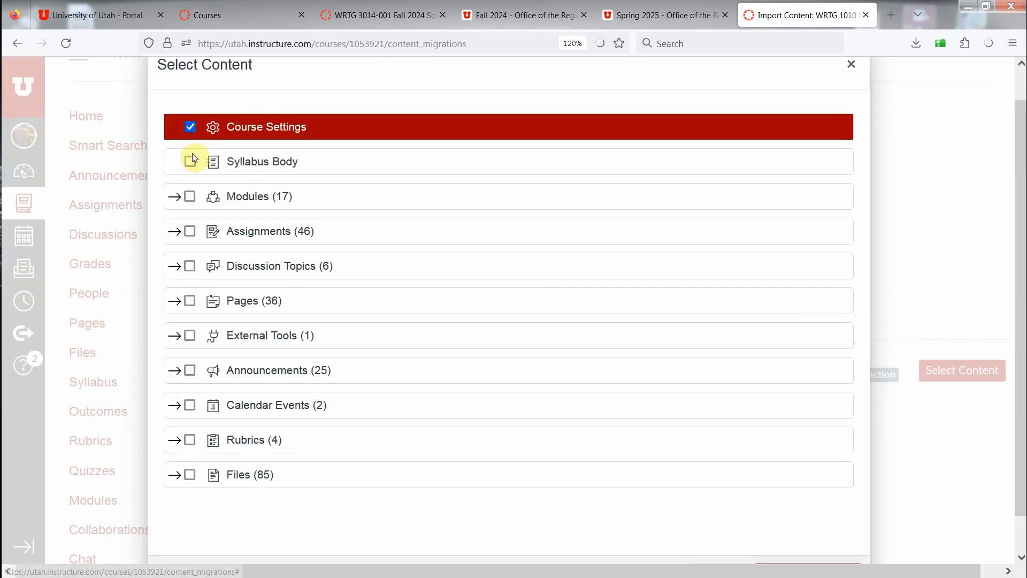
{"action": "left_click", "coordinate": [190, 161]}
{"action": "left_click", "coordinate": [190, 196]}
{"action": "left_click", "coordinate": [190, 231]}
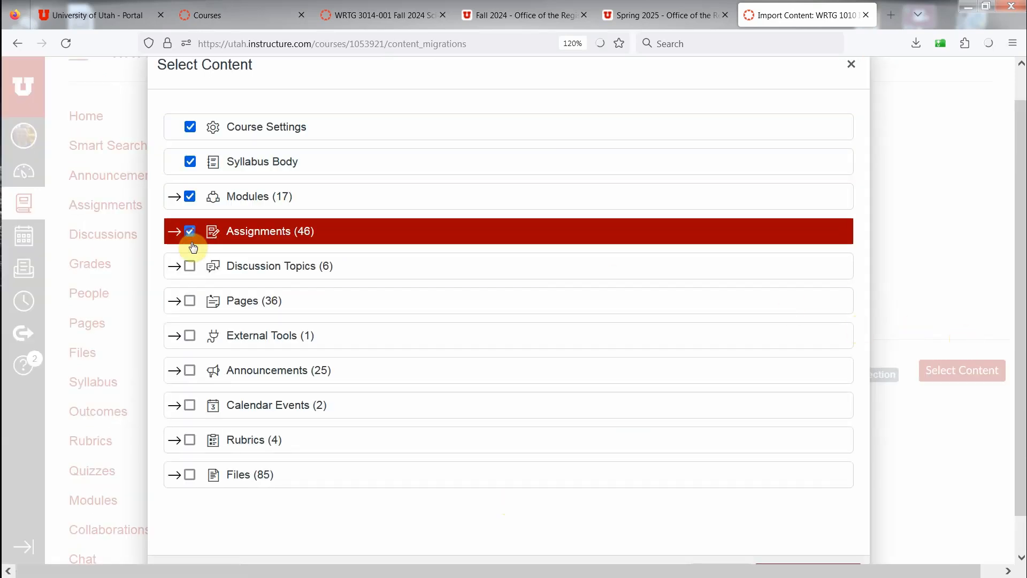
{"action": "left_click", "coordinate": [190, 266]}
{"action": "left_click", "coordinate": [190, 301]}
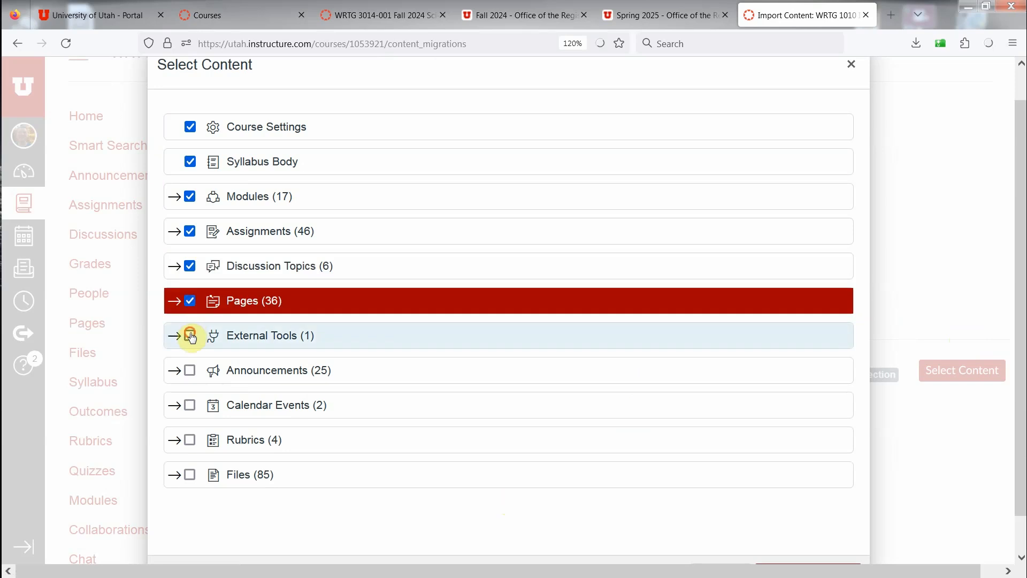
{"action": "left_click", "coordinate": [190, 336]}
Step: Add Calendar Events, Rubrics and Files to the import selection, leave out Announcements, and confirm the selection
{"action": "left_click", "coordinate": [190, 405]}
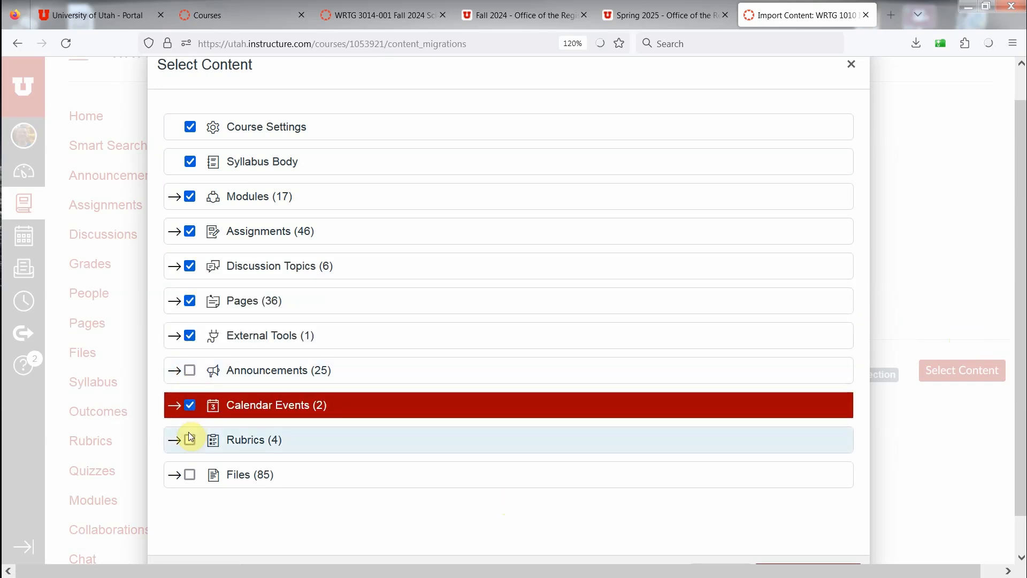
{"action": "left_click", "coordinate": [190, 440]}
{"action": "left_click", "coordinate": [190, 474]}
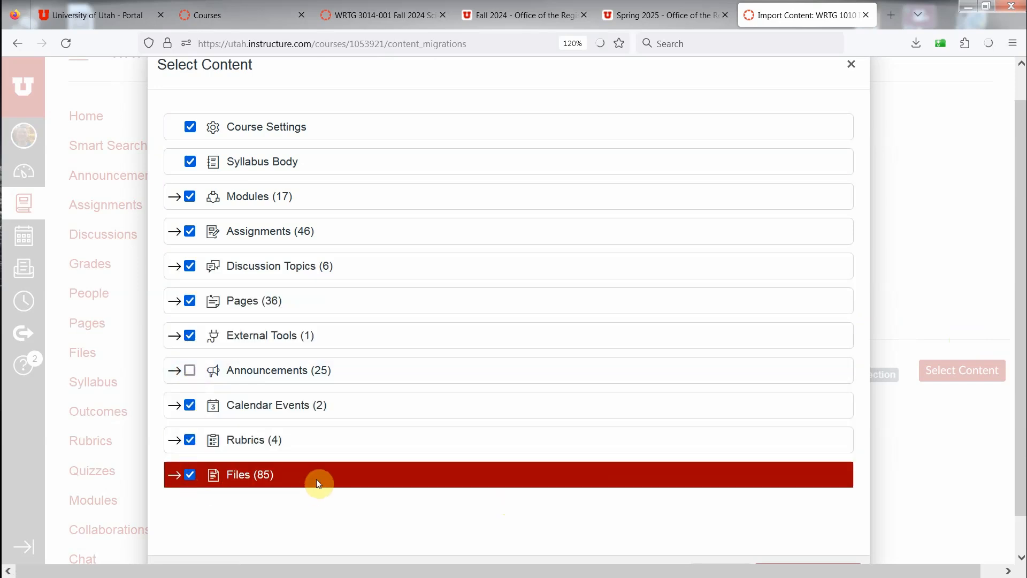
{"action": "scroll", "coordinate": [675, 530], "scroll_direction": "down", "scroll_amount": 1}
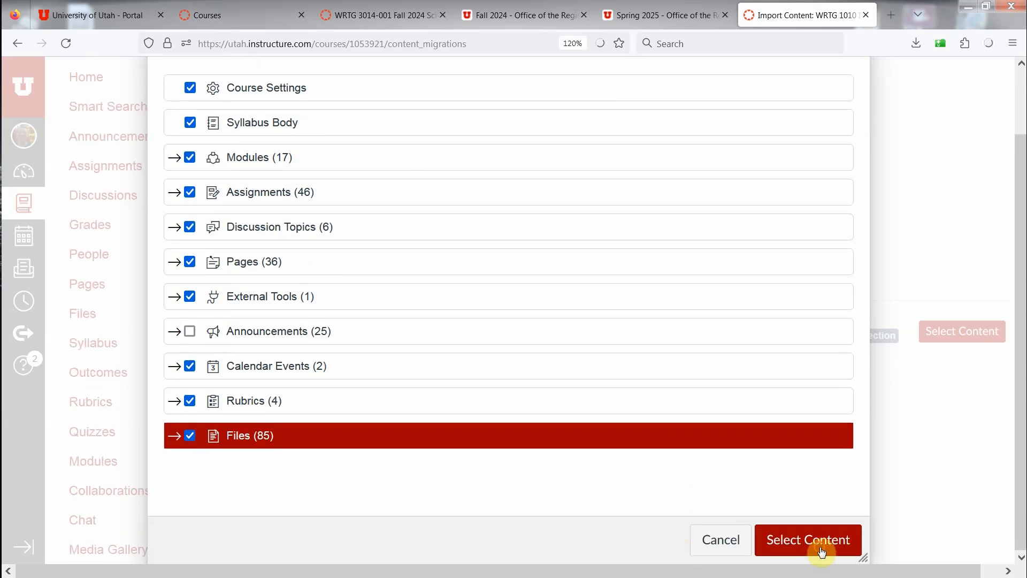
{"action": "left_click", "coordinate": [822, 552]}
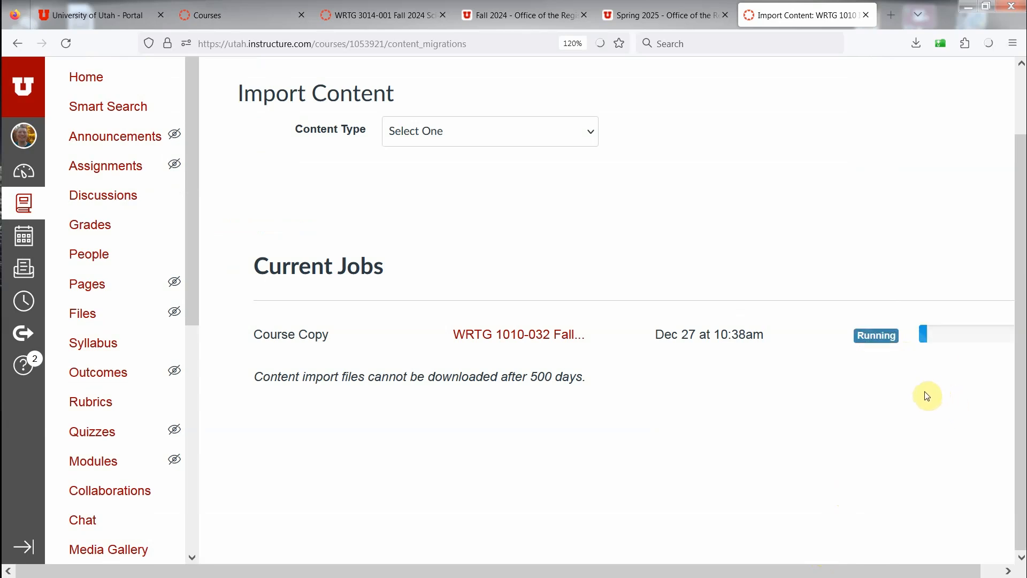
Step: Open the new course's home page and check the dates listed for Weeks 1 to 3 in the Course Schedule
{"action": "key", "text": "ctrl+minus"}
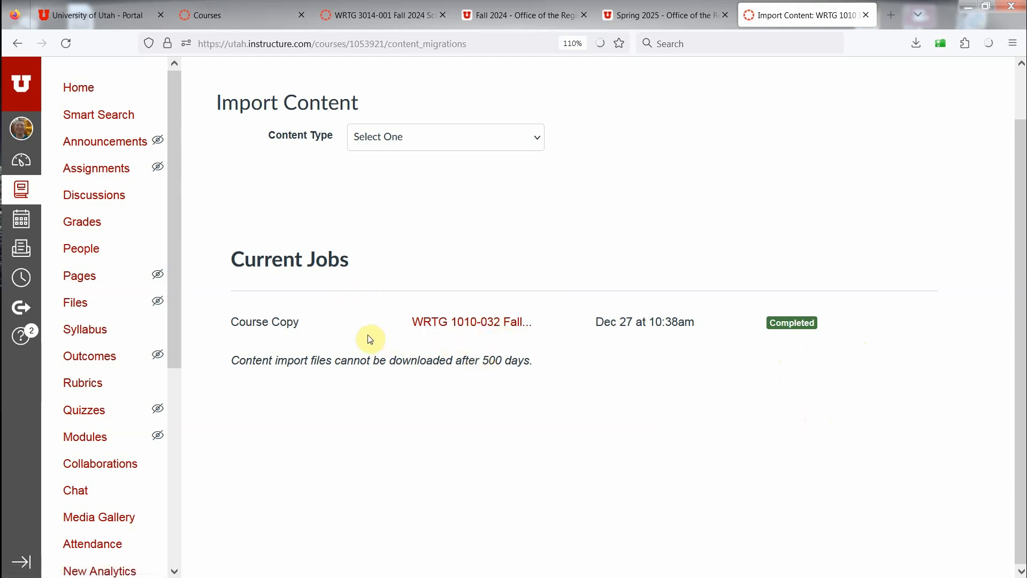
{"action": "left_click", "coordinate": [72, 89]}
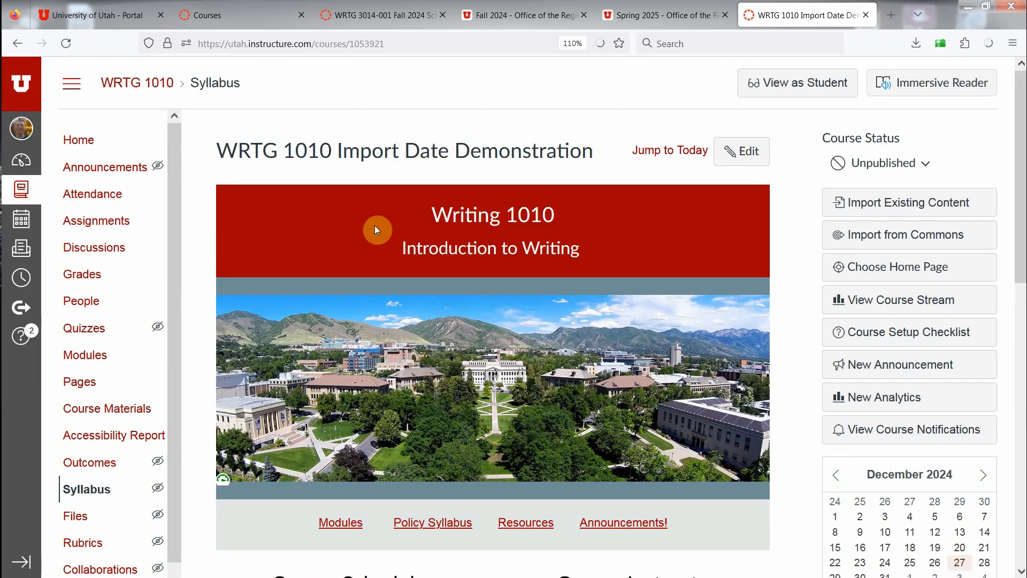
{"action": "scroll", "coordinate": [374, 229], "scroll_direction": "down", "scroll_amount": 5}
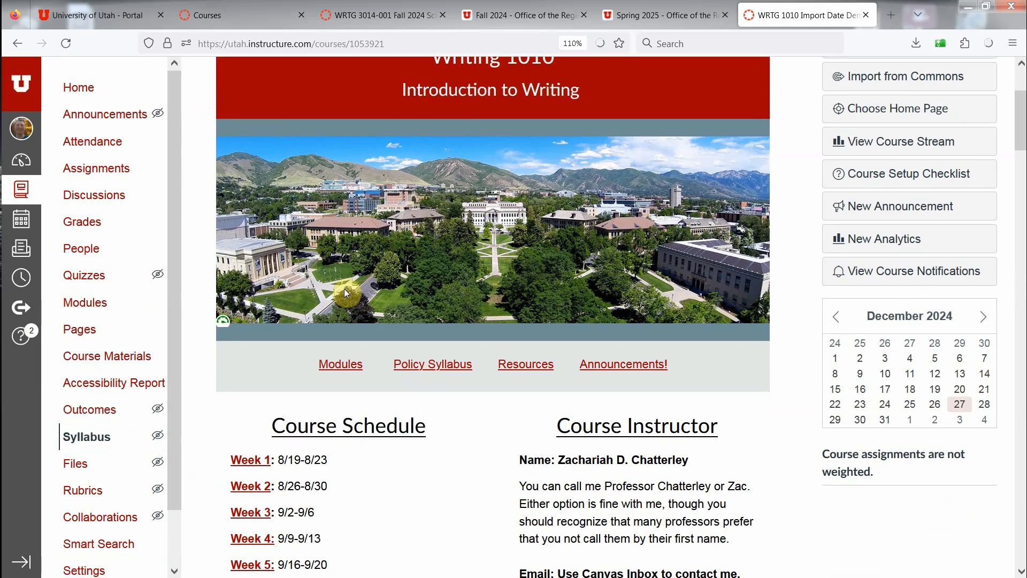
{"action": "scroll", "coordinate": [345, 288], "scroll_direction": "down", "scroll_amount": 2}
{"action": "left_click_drag", "start_coordinate": [279, 384], "coordinate": [337, 386]}
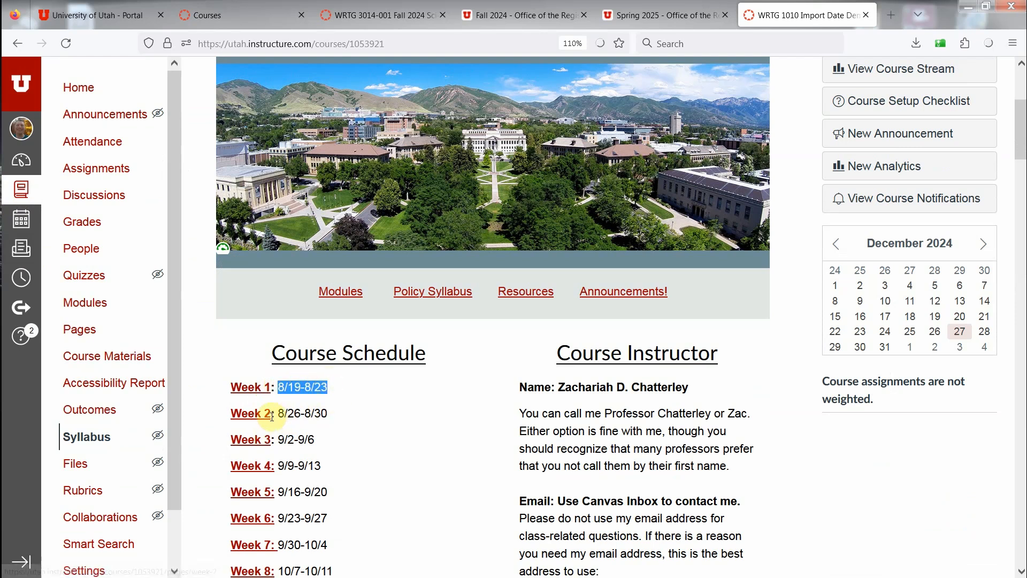
{"action": "left_click_drag", "start_coordinate": [277, 413], "coordinate": [327, 411]}
{"action": "left_click_drag", "start_coordinate": [277, 439], "coordinate": [322, 450]}
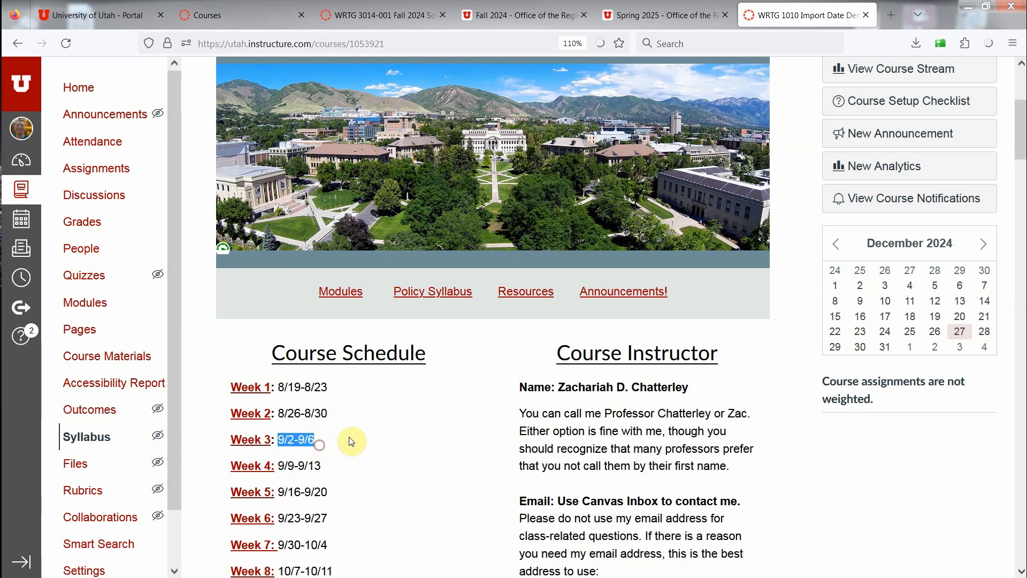
Step: Open the calendar in a new tab, showing the WRTG 1010 Import Date Demonstration course, and review its January 2025 entries
{"action": "left_click", "coordinate": [17, 226]}
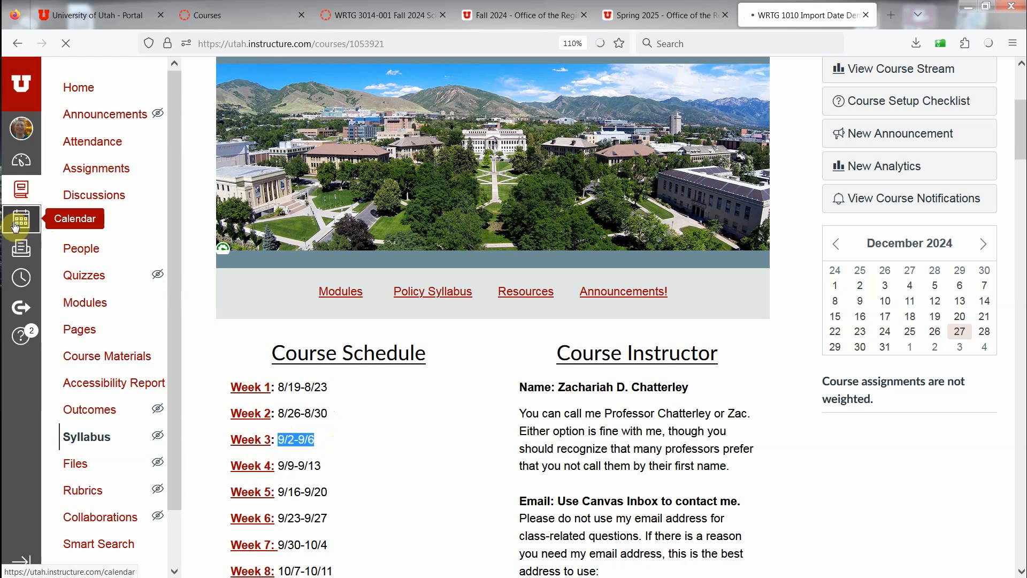
{"action": "right_click", "coordinate": [15, 227]}
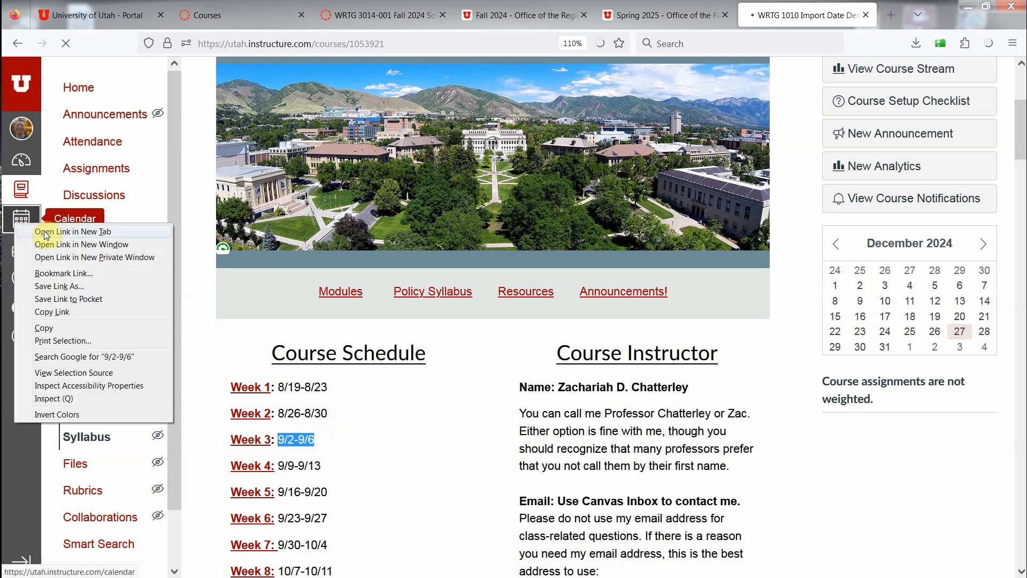
{"action": "left_click", "coordinate": [45, 234]}
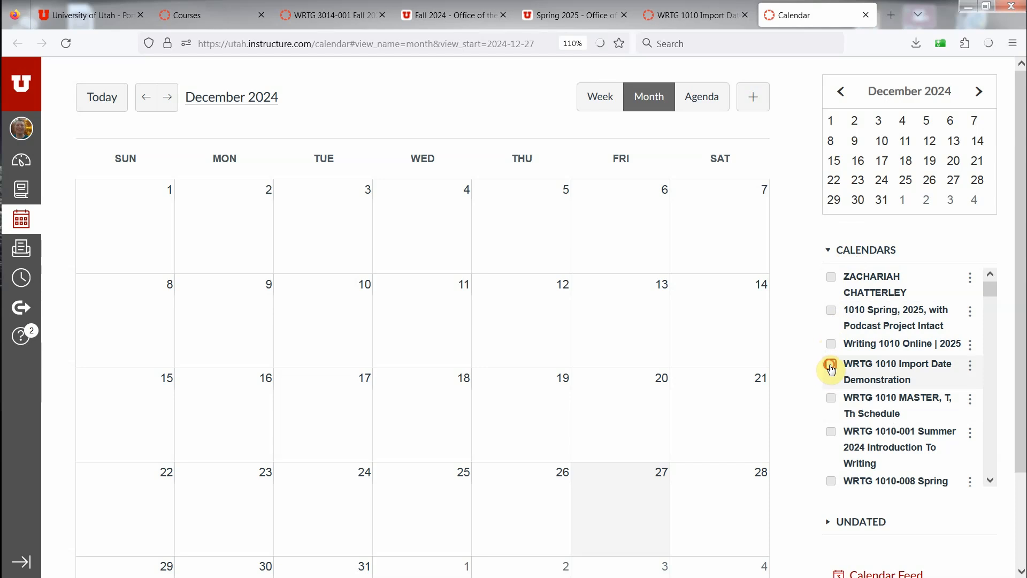
{"action": "left_click", "coordinate": [168, 97]}
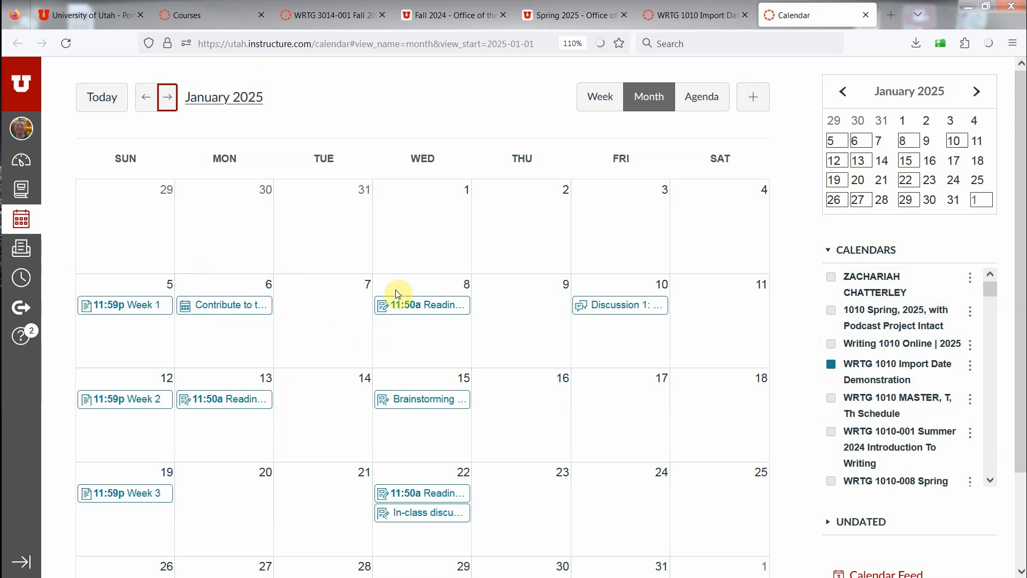
{"action": "scroll", "coordinate": [511, 429], "scroll_direction": "down", "scroll_amount": 2}
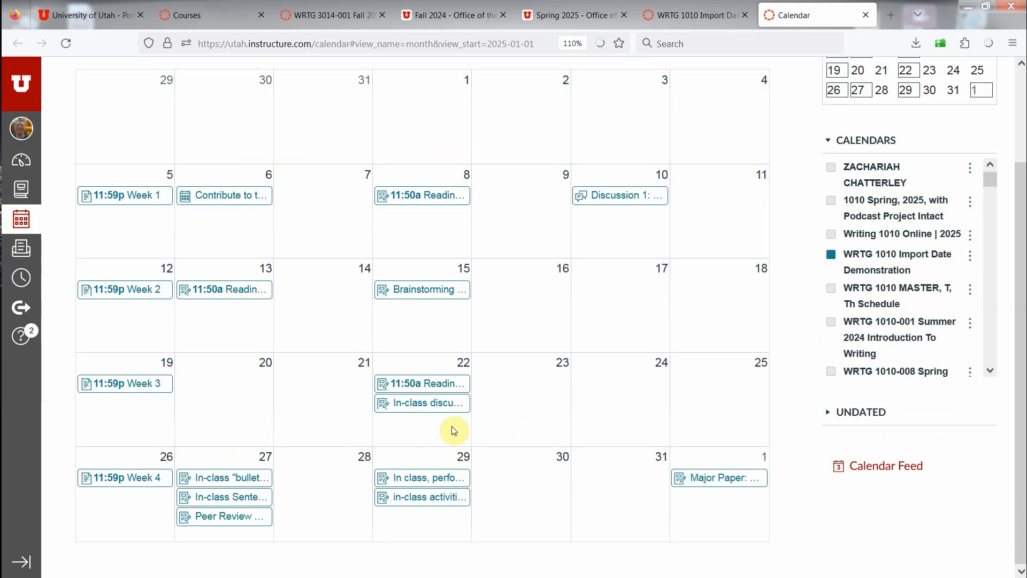
{"action": "scroll", "coordinate": [194, 155], "scroll_direction": "up", "scroll_amount": 2}
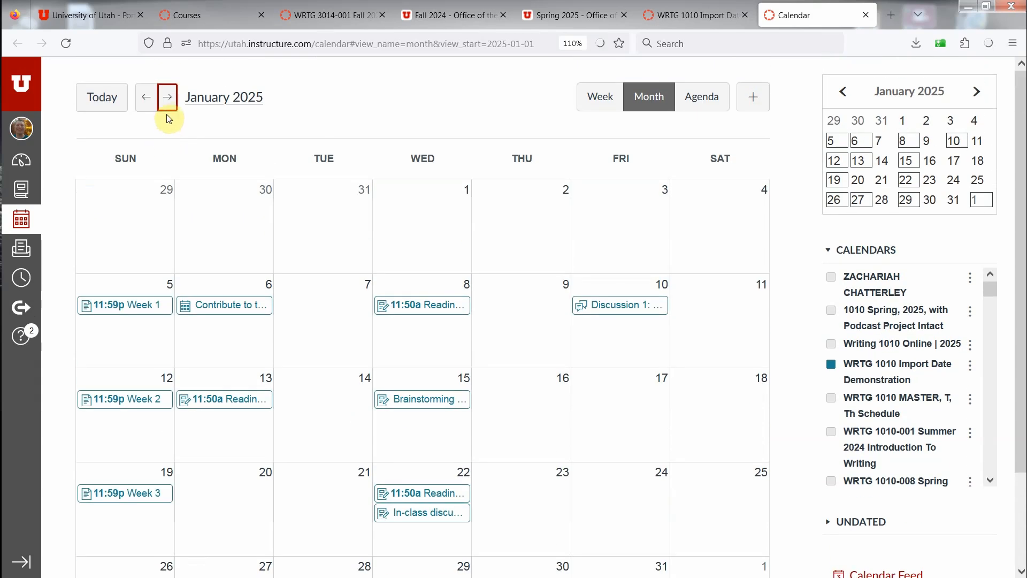
Step: In the February 2025 calendar, move the Week 6 page to February 9 and the Week 7 page to February 16
{"action": "left_click", "coordinate": [168, 96]}
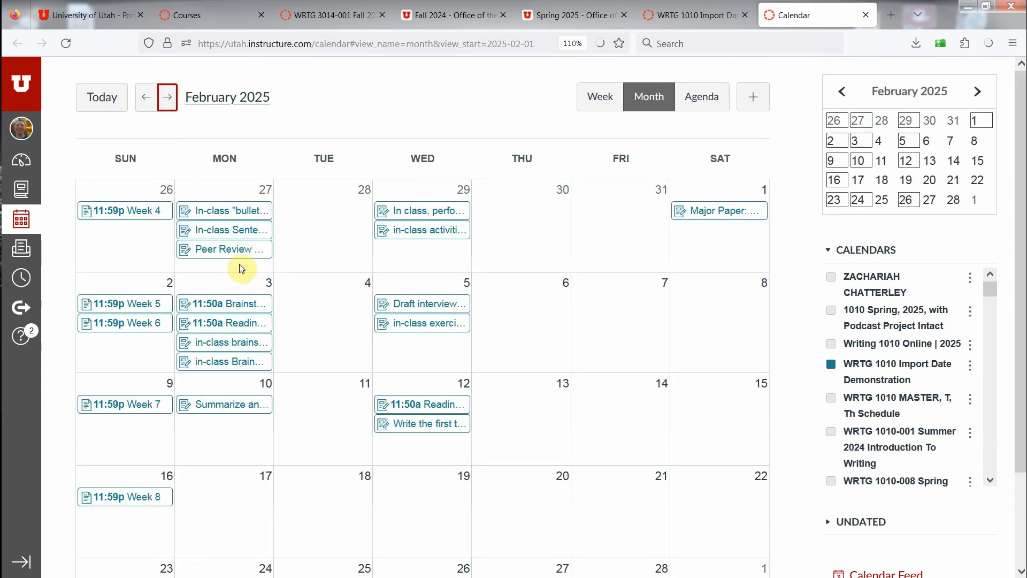
{"action": "scroll", "coordinate": [240, 270], "scroll_direction": "down", "scroll_amount": 2}
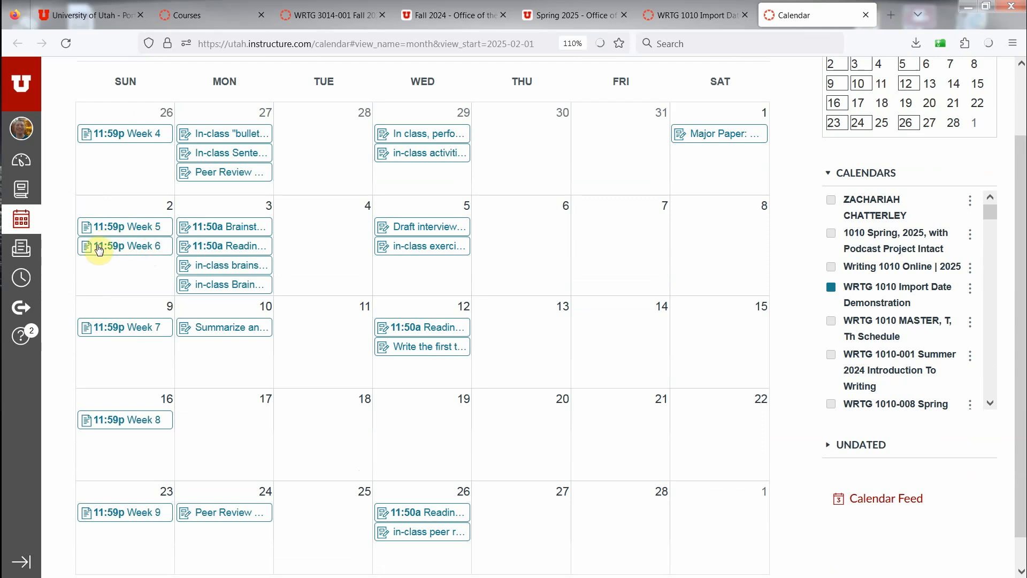
{"action": "left_click", "coordinate": [129, 247]}
{"action": "left_click_drag", "start_coordinate": [127, 296], "coordinate": [134, 415]}
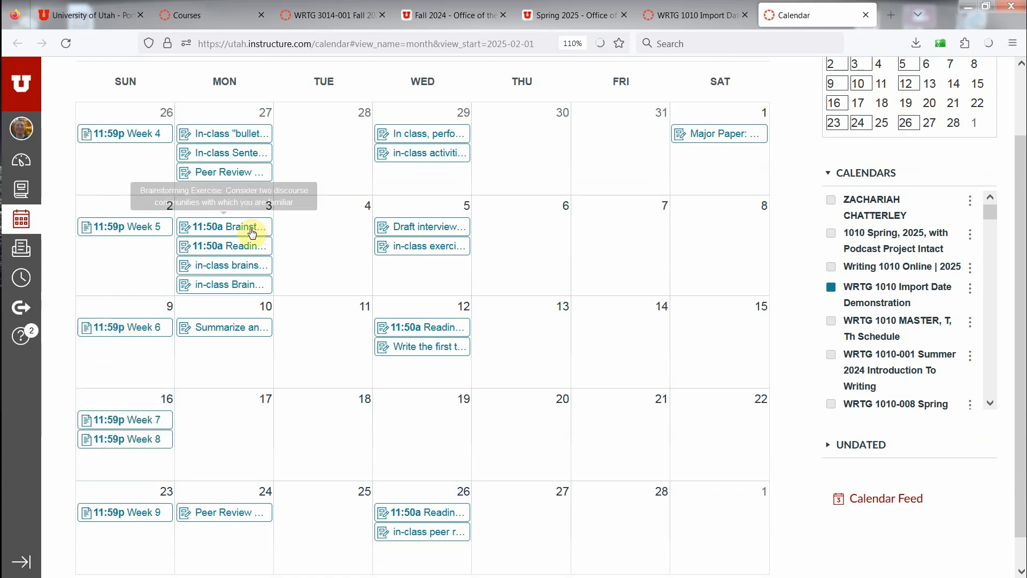
Step: Move the "Draft interview" and "in-class exerci..." assignments from Wednesday, February 5 to Friday, February 7
{"action": "left_click_drag", "start_coordinate": [394, 227], "coordinate": [619, 222]}
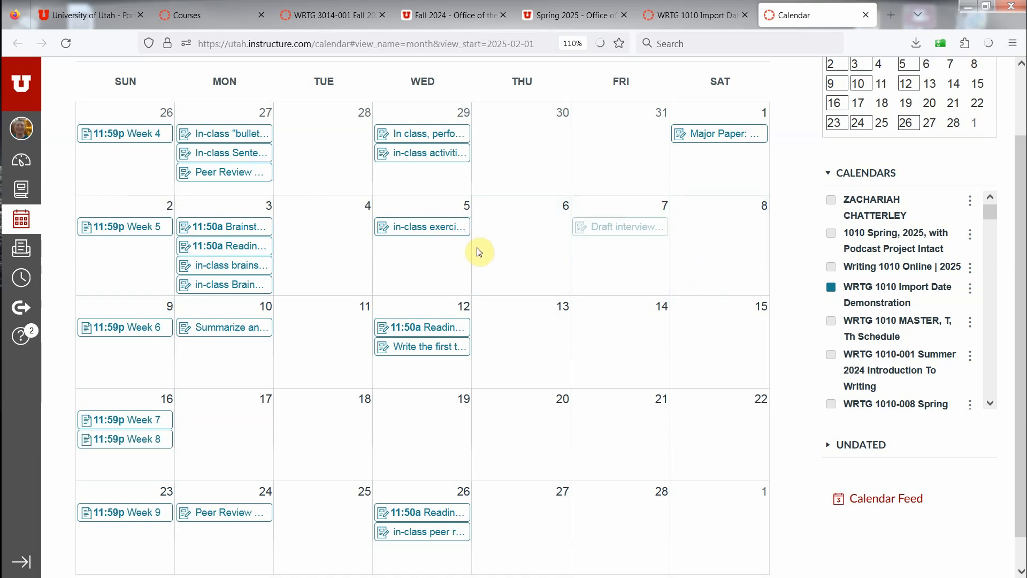
{"action": "left_click_drag", "start_coordinate": [455, 249], "coordinate": [621, 254]}
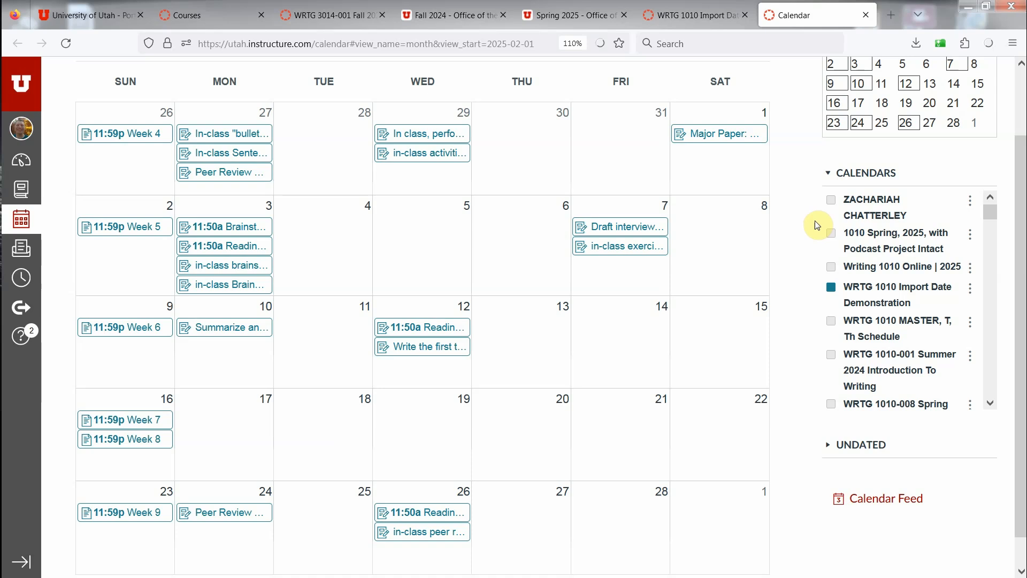
{"action": "scroll", "coordinate": [809, 217], "scroll_direction": "up", "scroll_amount": 2}
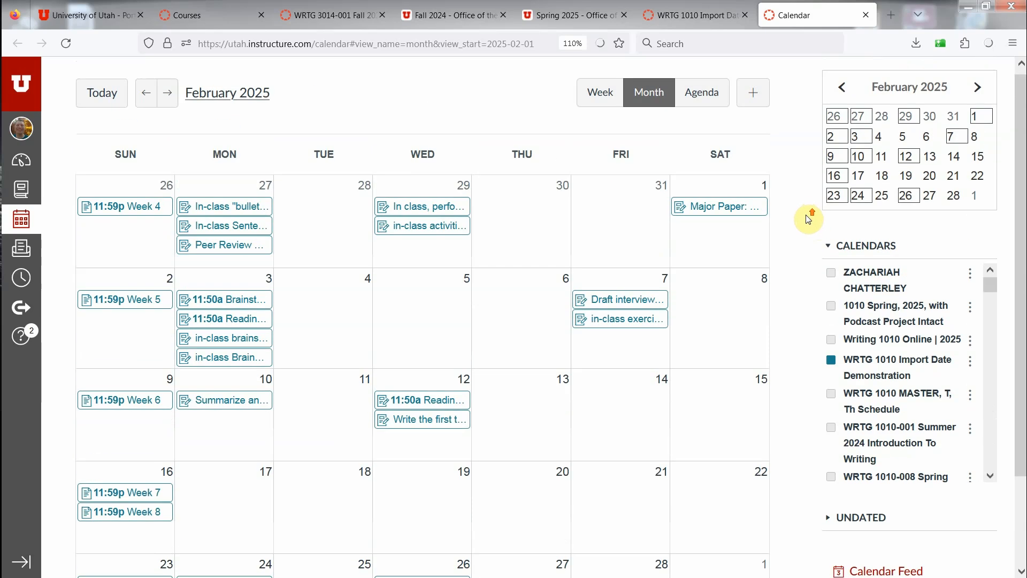